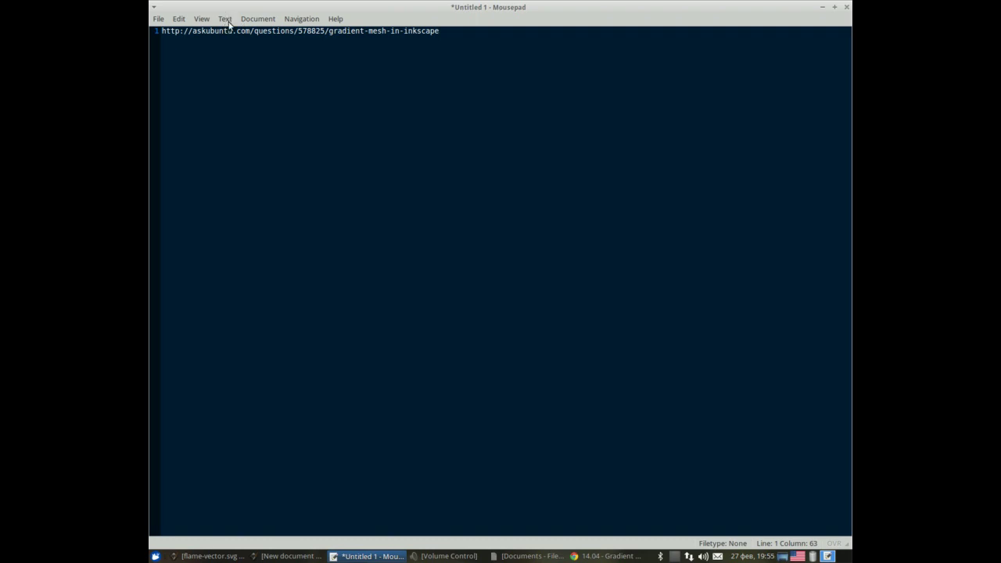
Step: Change the tab width and set Mousepad's font to Monospace 26 pt, then bring Inkscape's blank document forward
left_click(244, 18)
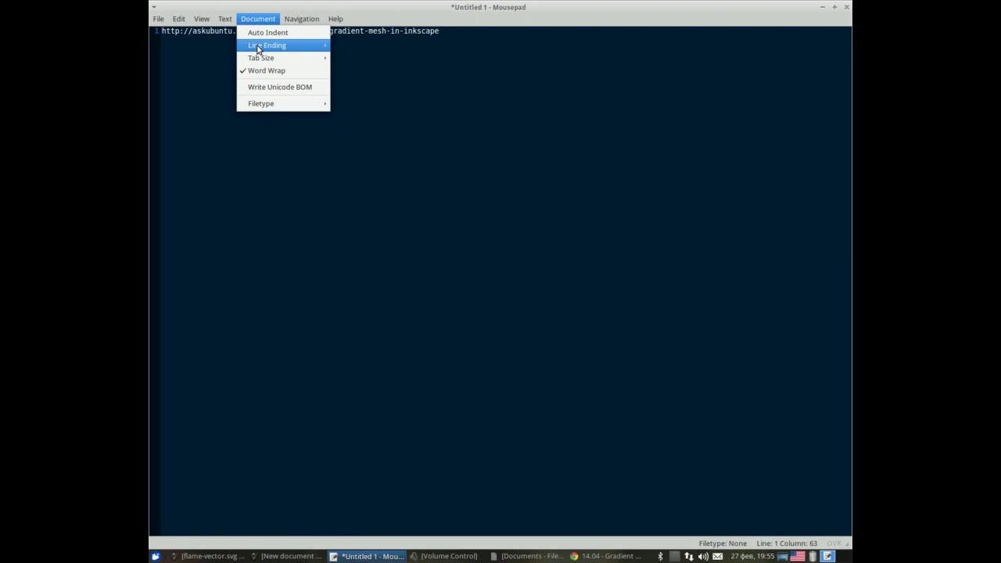
mouse_move(262, 58)
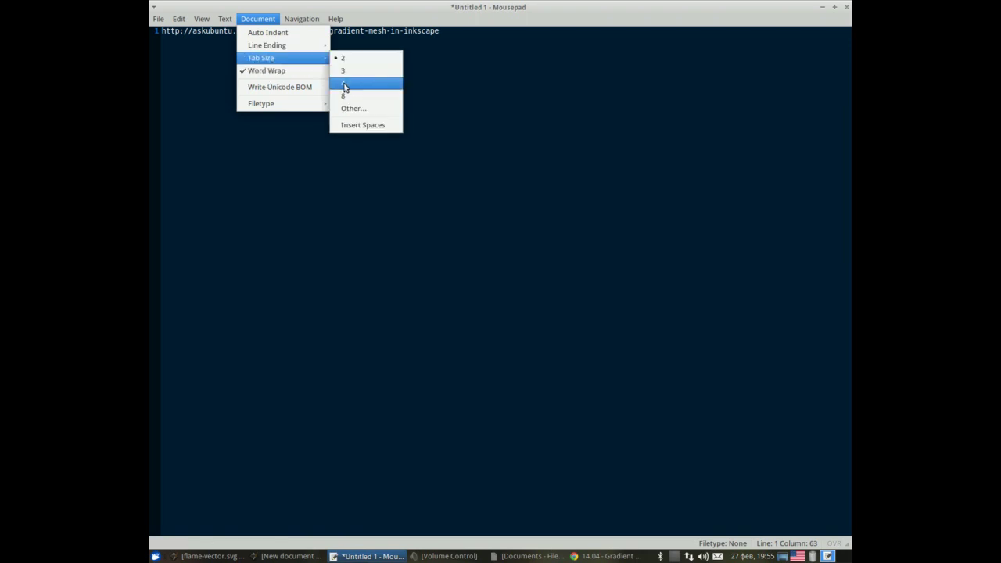
left_click(344, 89)
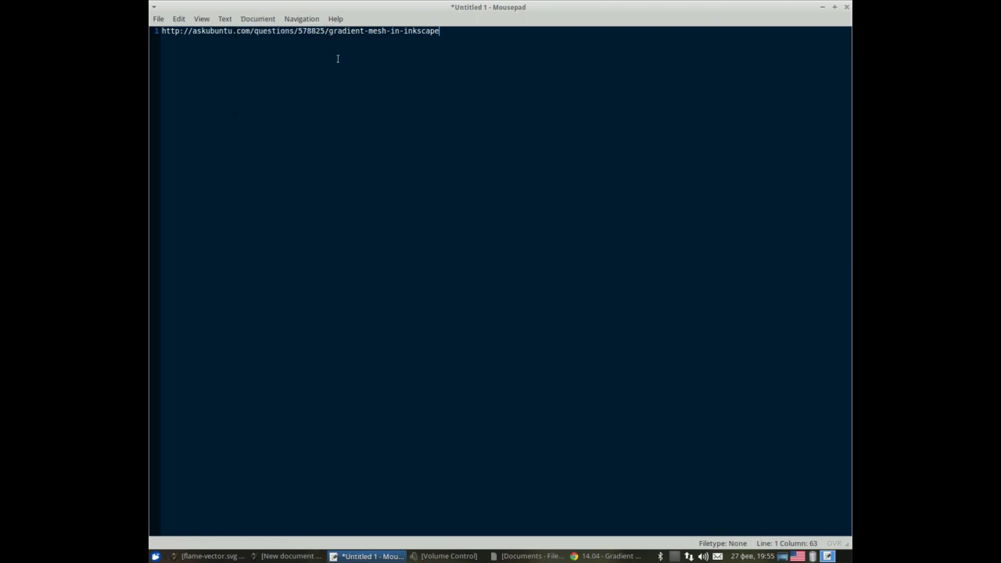
left_click(265, 20)
mouse_move(201, 19)
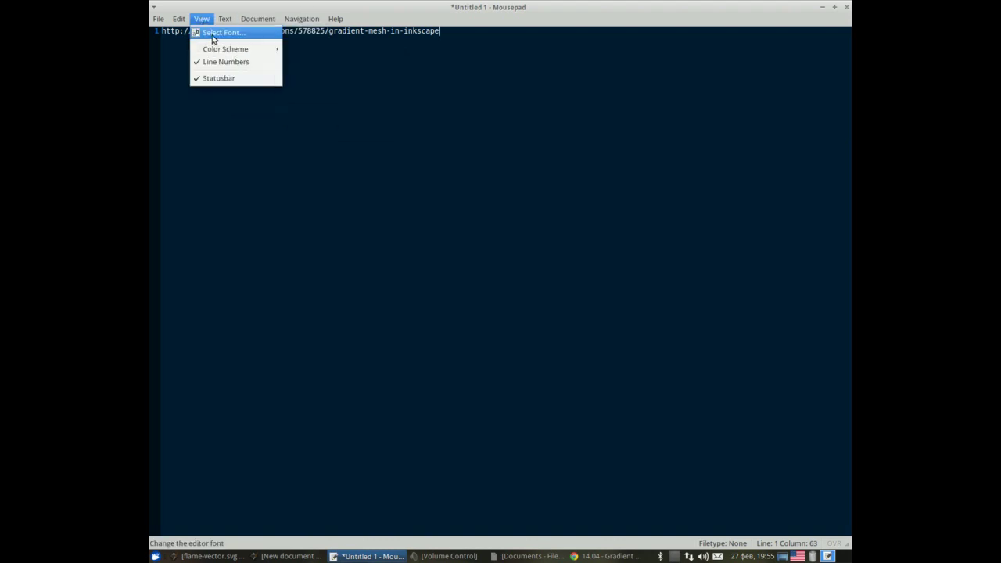
left_click(216, 35)
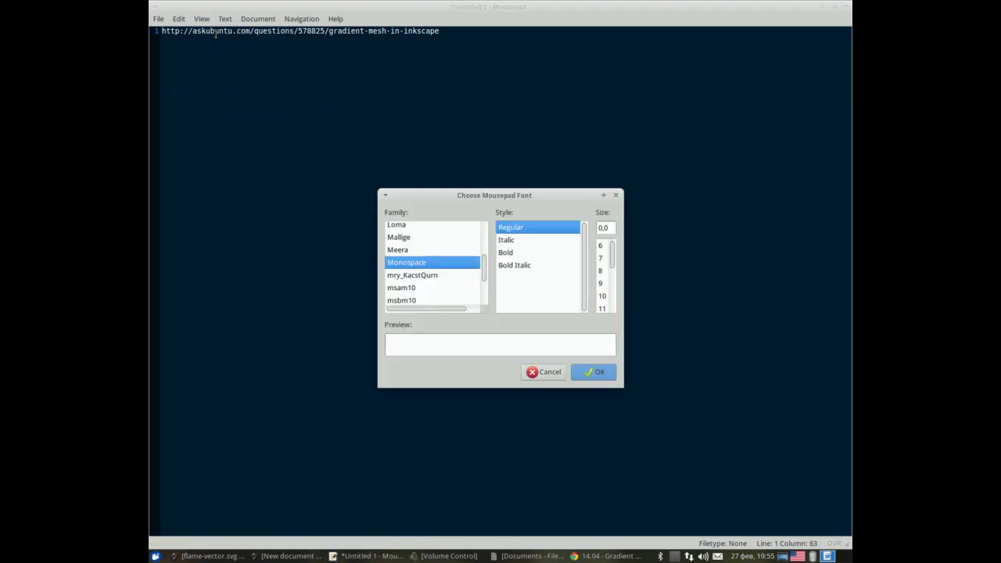
left_click(602, 308)
scroll(603, 297, "down", 3)
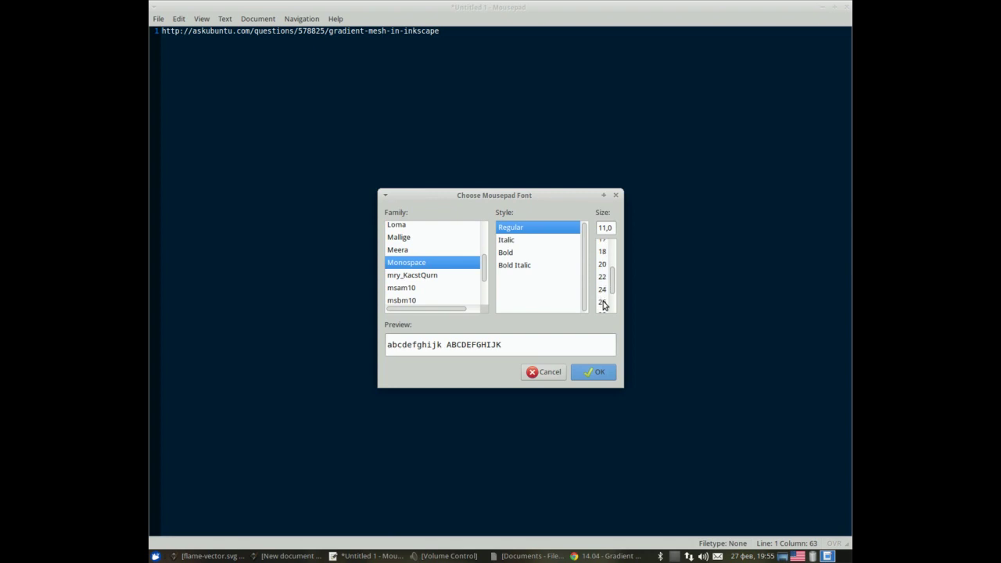
left_click(603, 305)
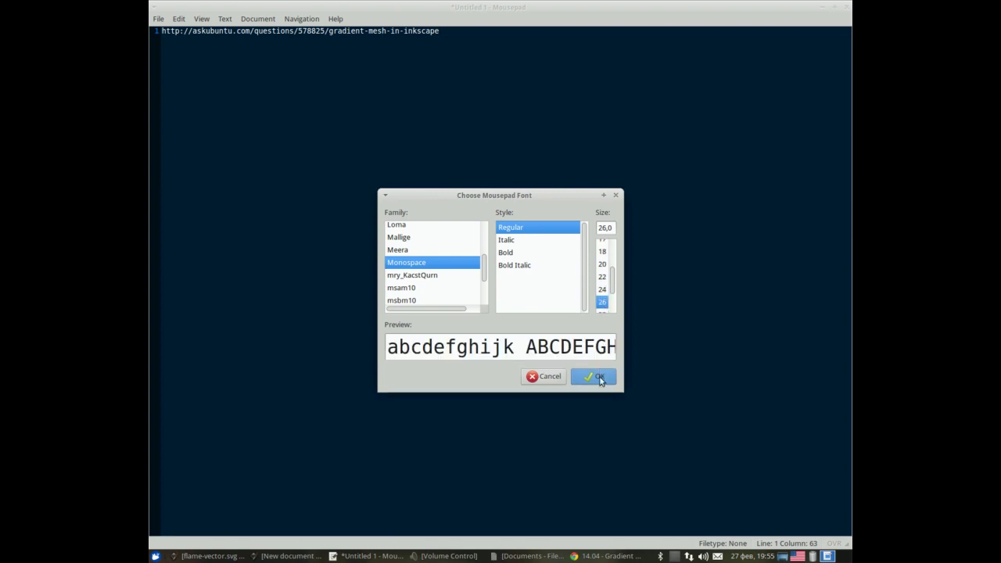
left_click(600, 378)
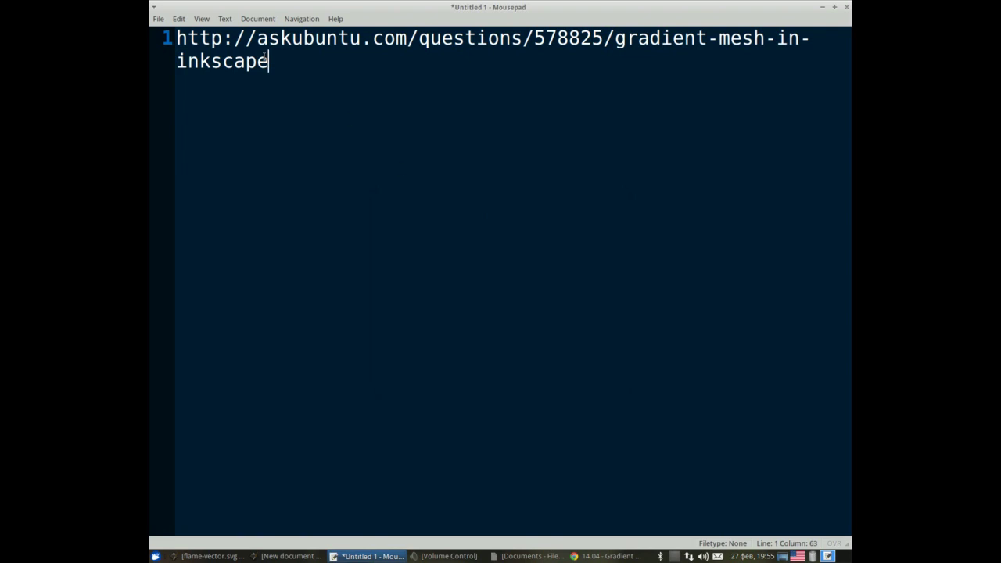
triple_click(278, 62)
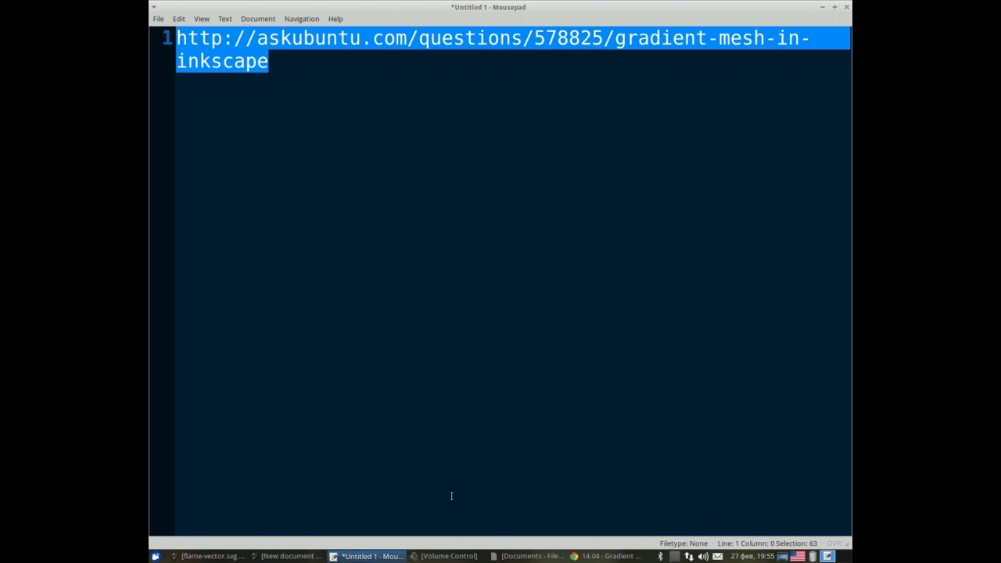
left_click(267, 557)
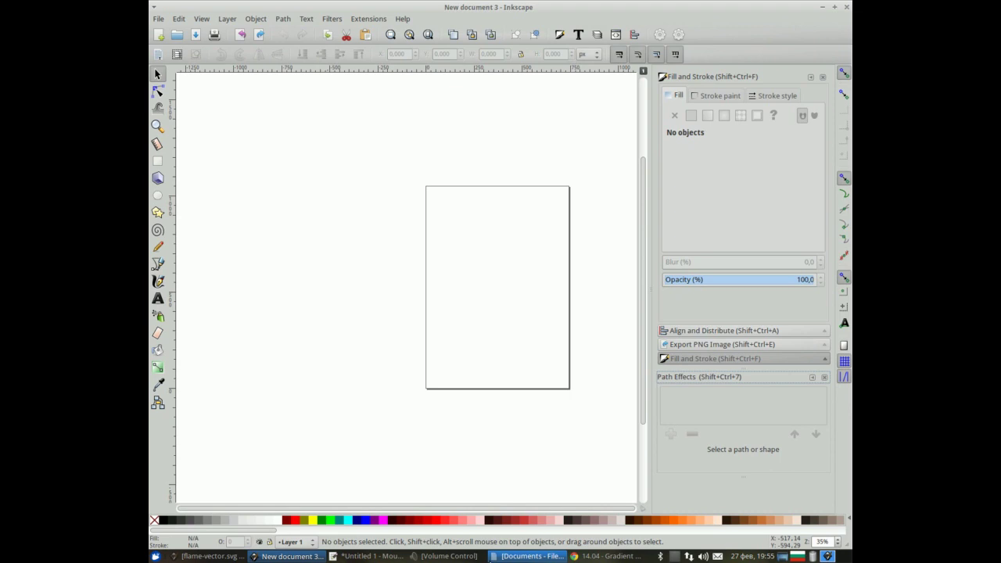
left_click(599, 557)
scroll(467, 379, "down", 3)
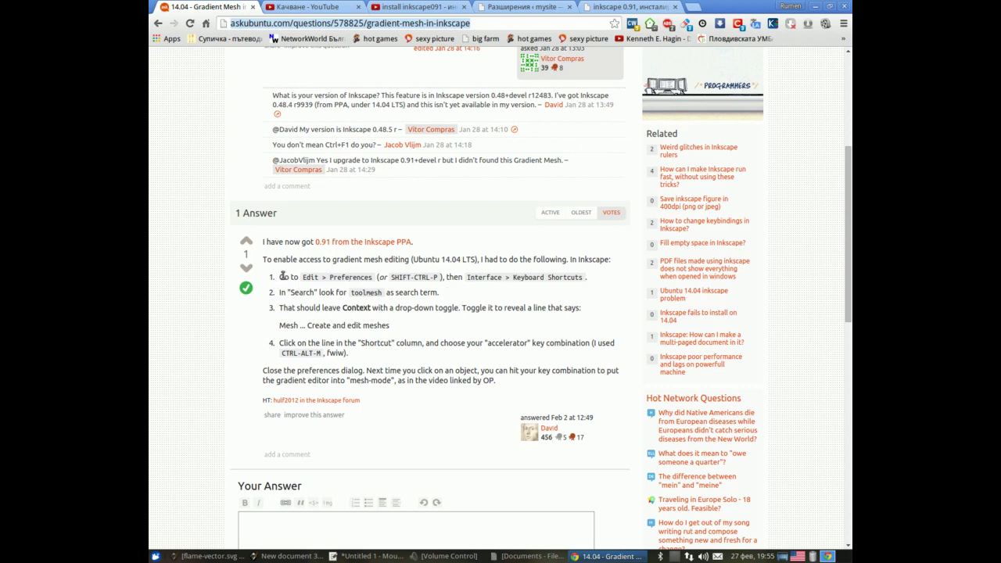
left_click(264, 557)
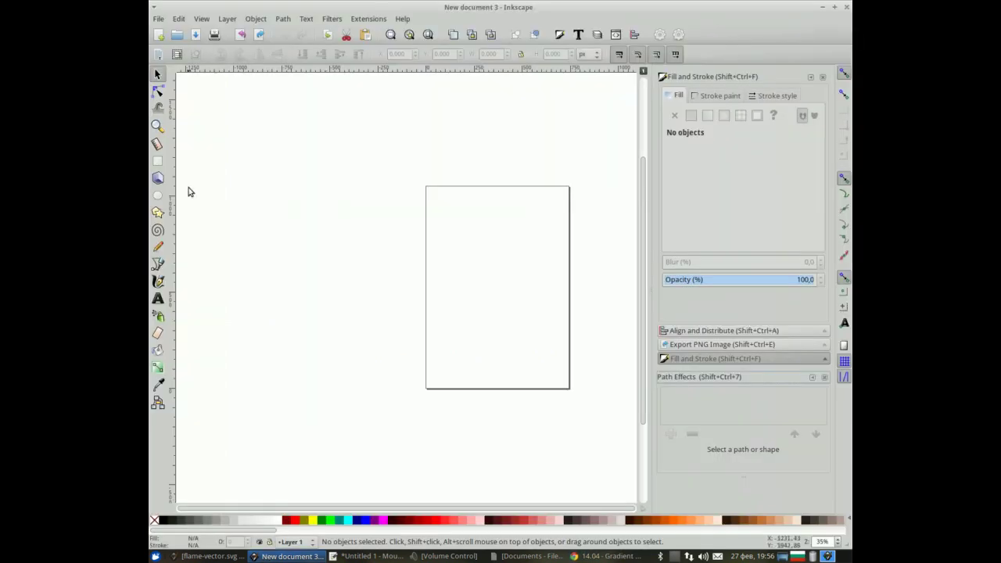
Step: Open Inkscape's Preferences and expand the Behavior, Input/Output and Tools categories
left_click(178, 18)
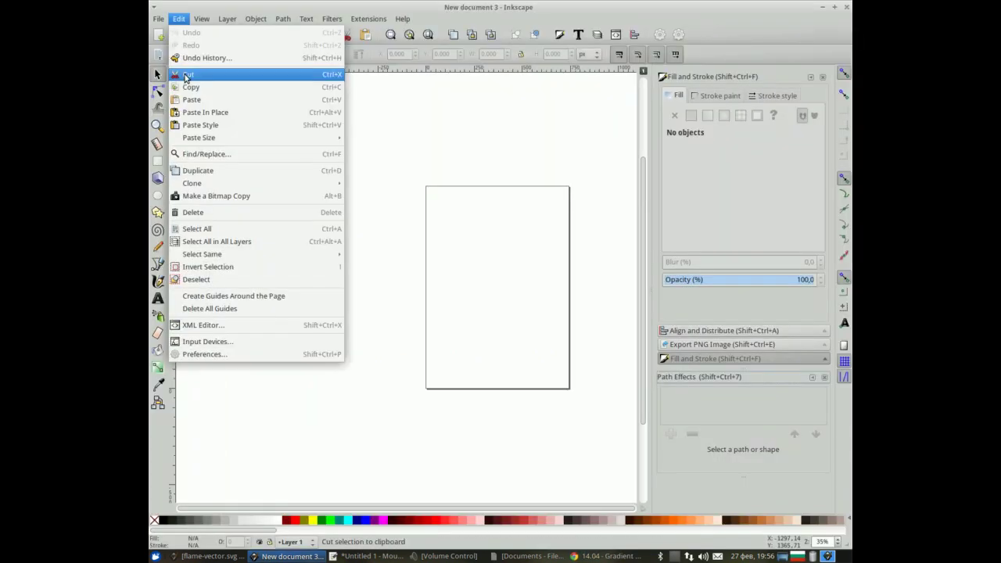
left_click(196, 356)
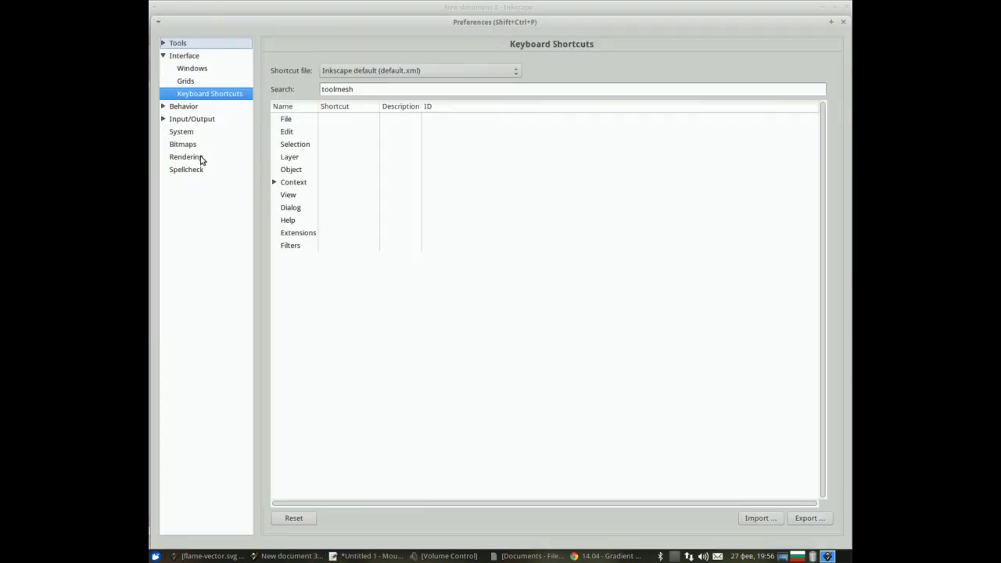
left_click(184, 107)
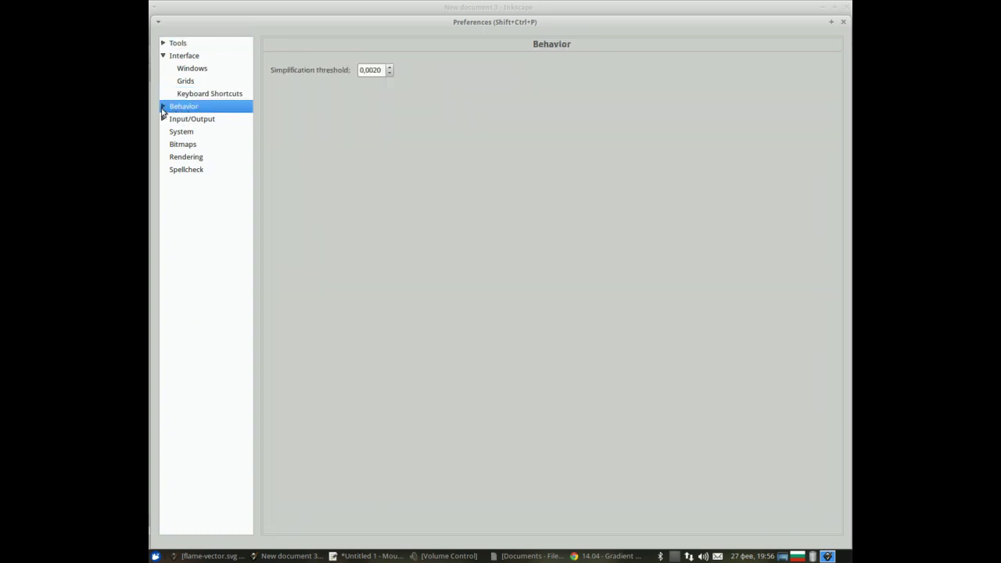
left_click(163, 106)
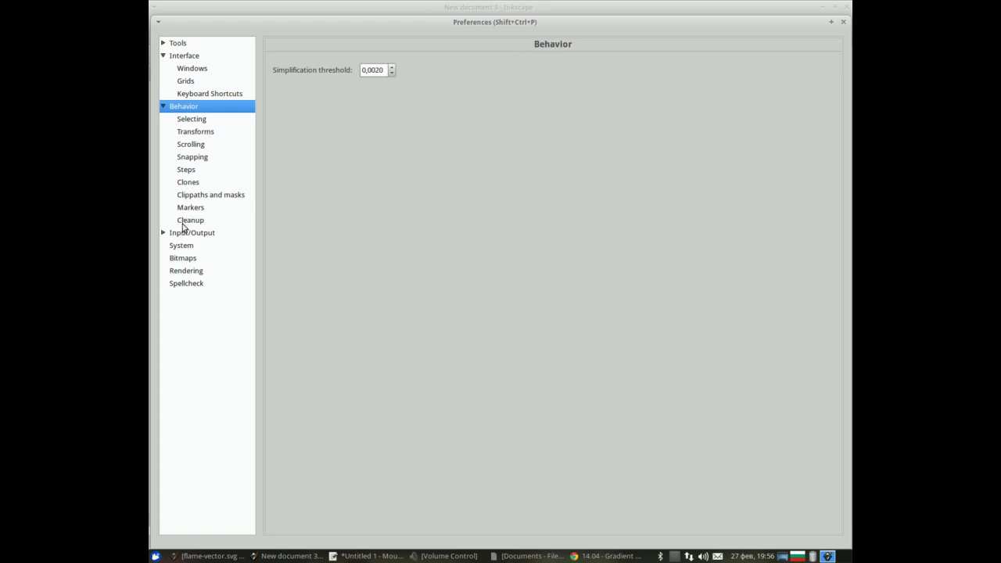
left_click(163, 232)
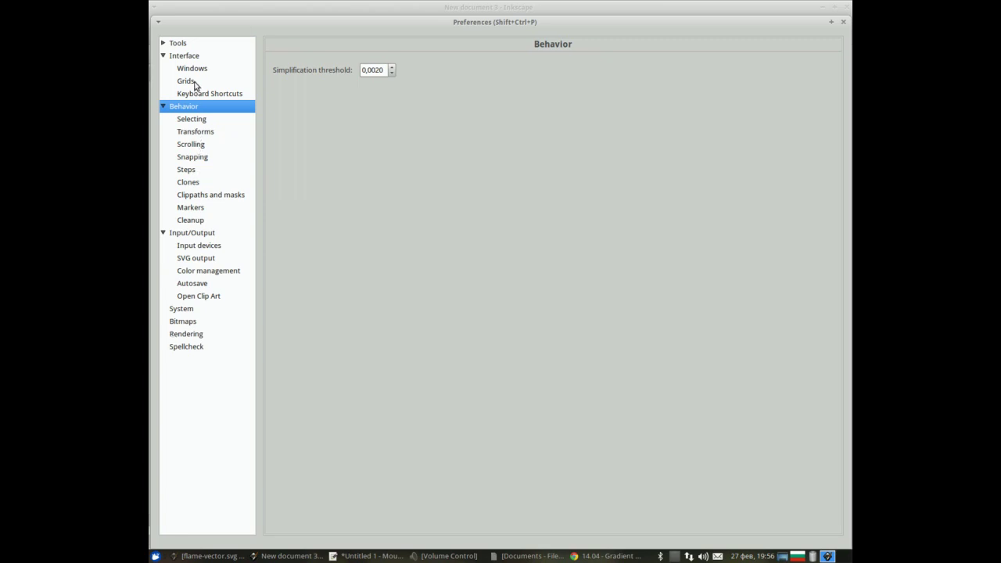
left_click(183, 46)
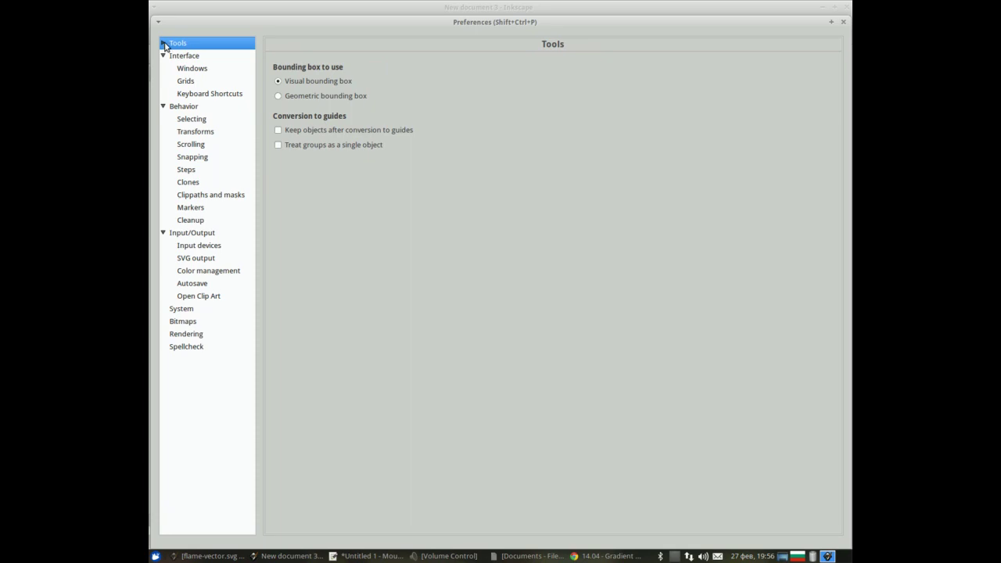
left_click(164, 43)
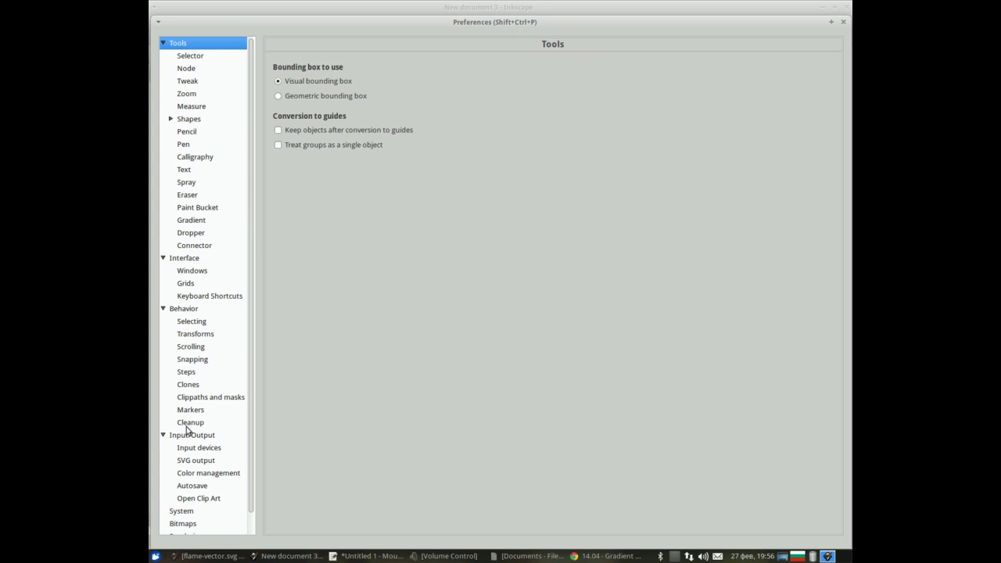
scroll(188, 431, "down", 1)
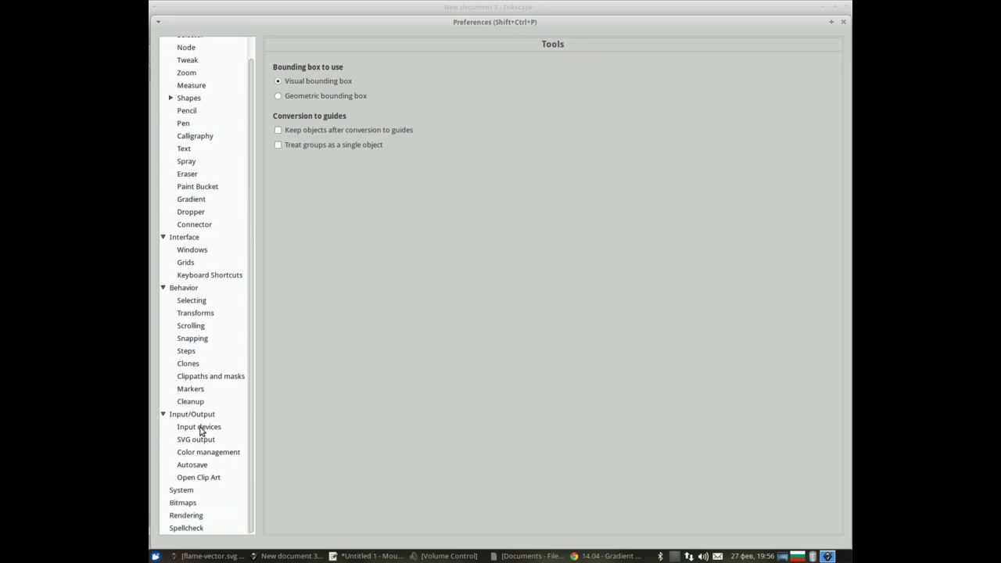
Step: Browse the Color management, Autosave, System, Rendering, Spellcheck and Grids pages toward Keyboard Shortcuts
left_click(202, 453)
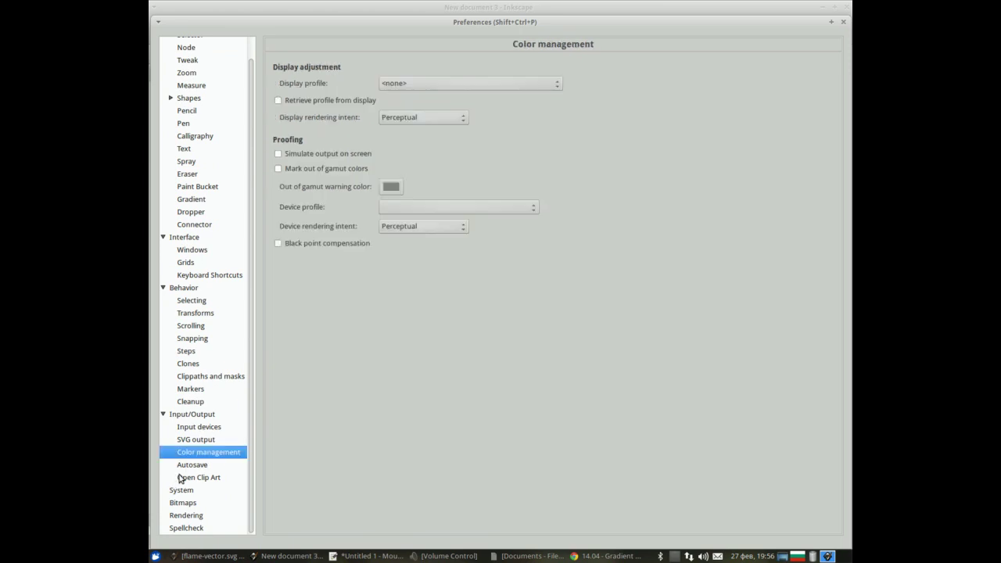
left_click(192, 468)
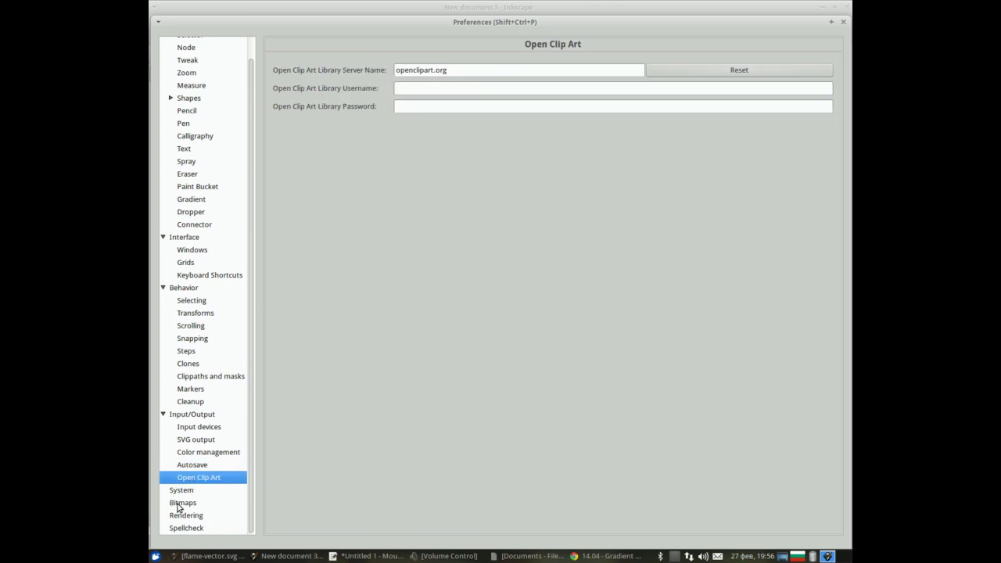
left_click(182, 491)
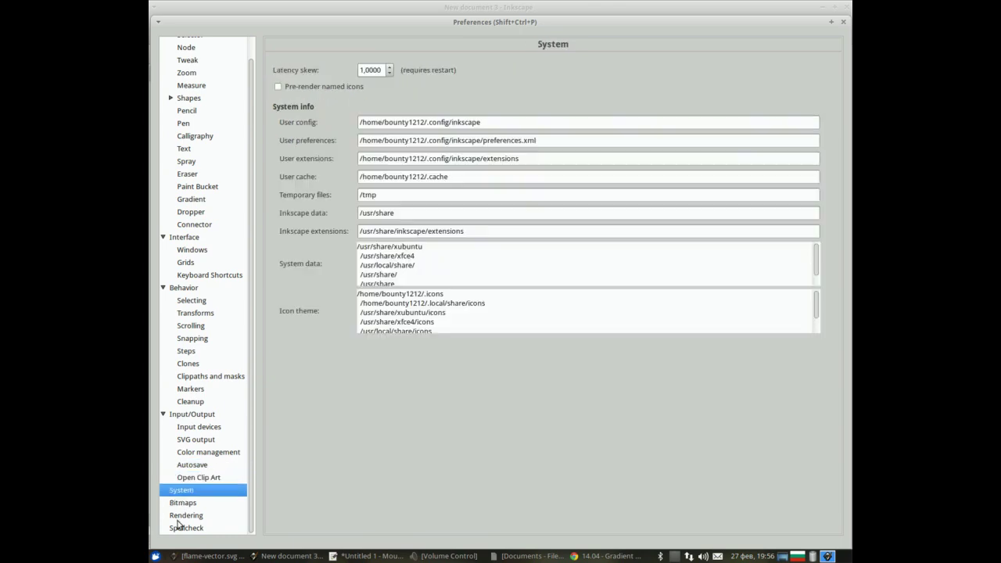
left_click(182, 517)
left_click(189, 529)
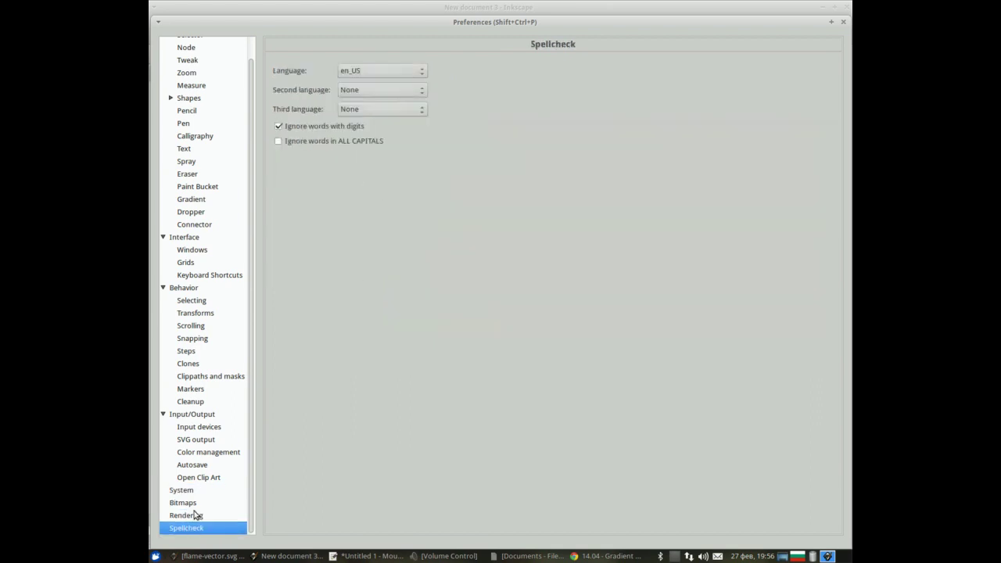
left_click(184, 290)
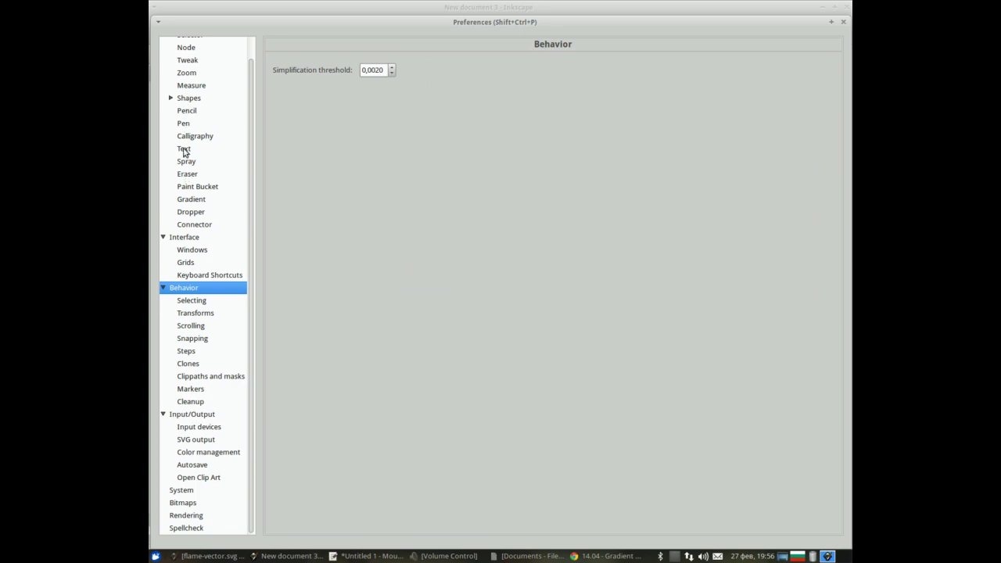
left_click(192, 262)
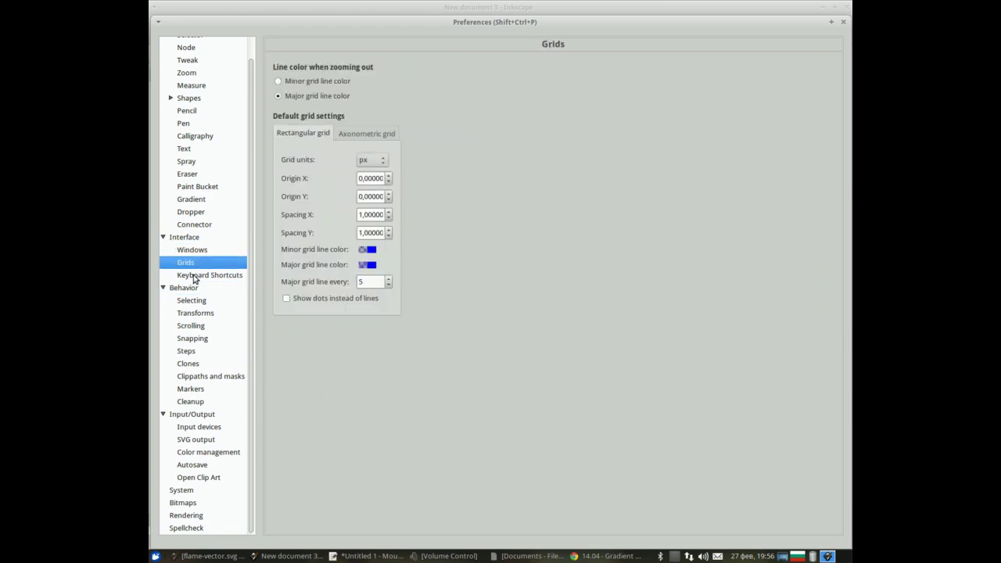
left_click(195, 277)
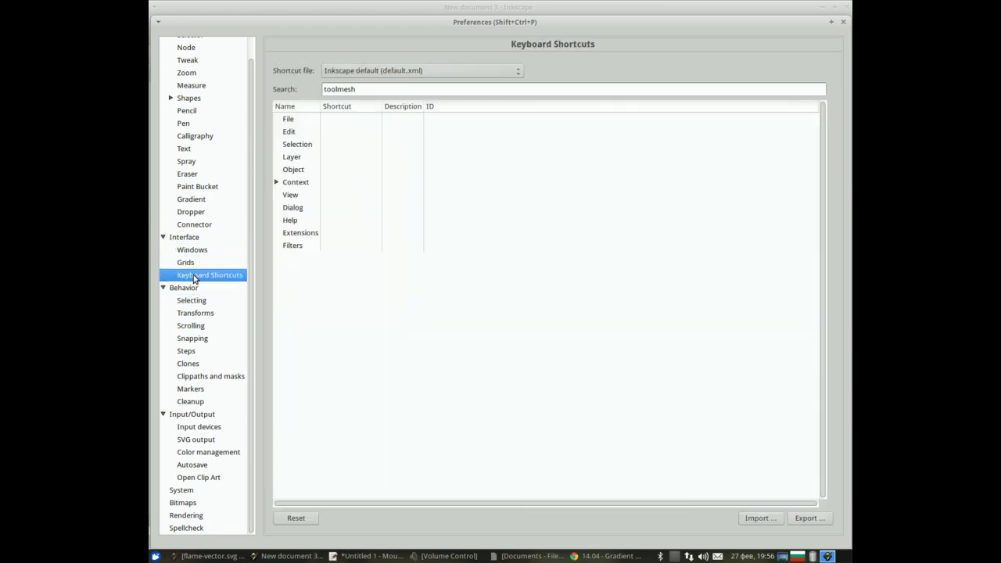
Step: Expand the Context group to find the Mesh tool's Ctrl+Alt+M shortcut, then close Preferences
left_click(276, 182)
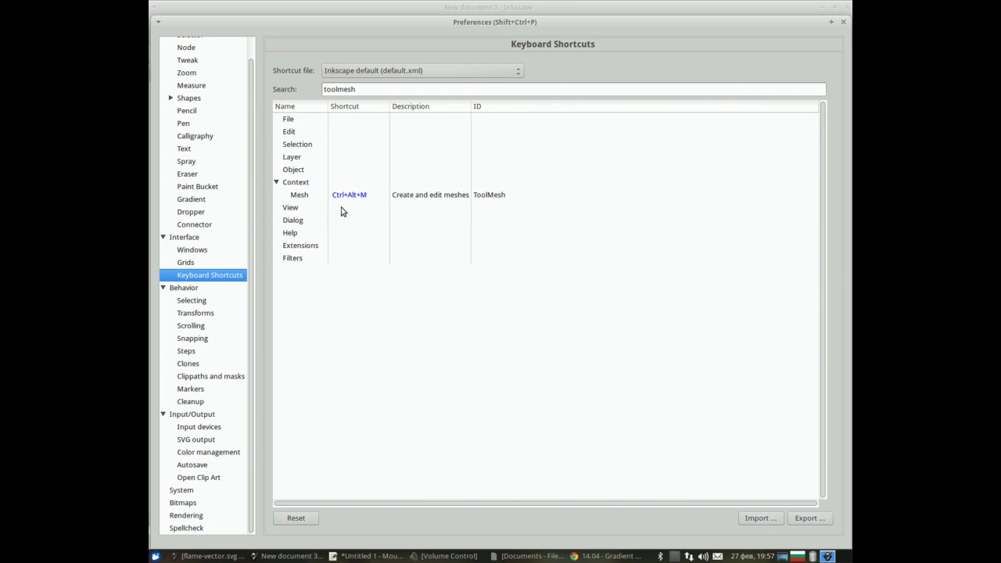
left_click(349, 197)
left_click(347, 232)
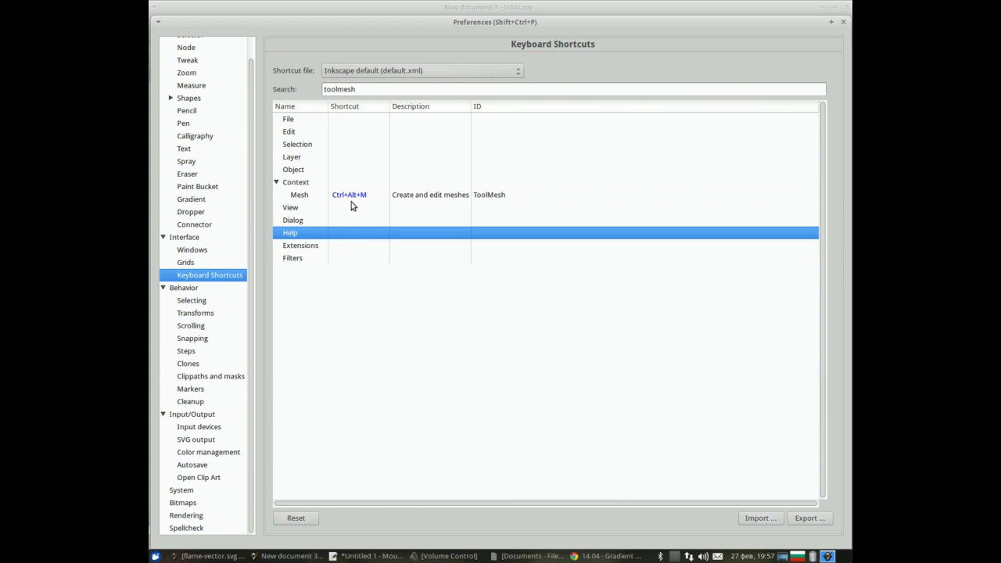
left_click(351, 197)
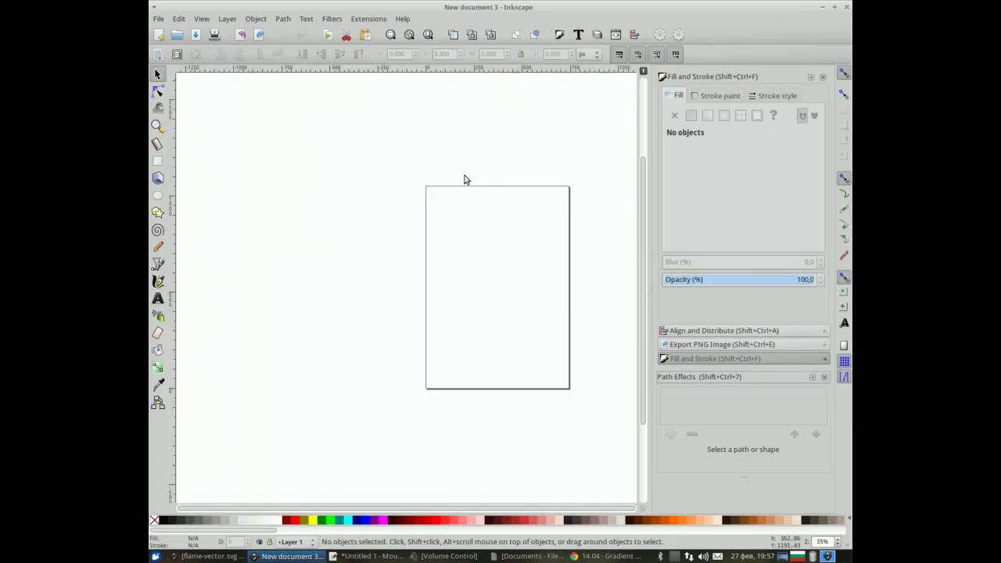
left_click(843, 22)
Step: Draw a small square near the page centre and convert it to a path
left_click(157, 162)
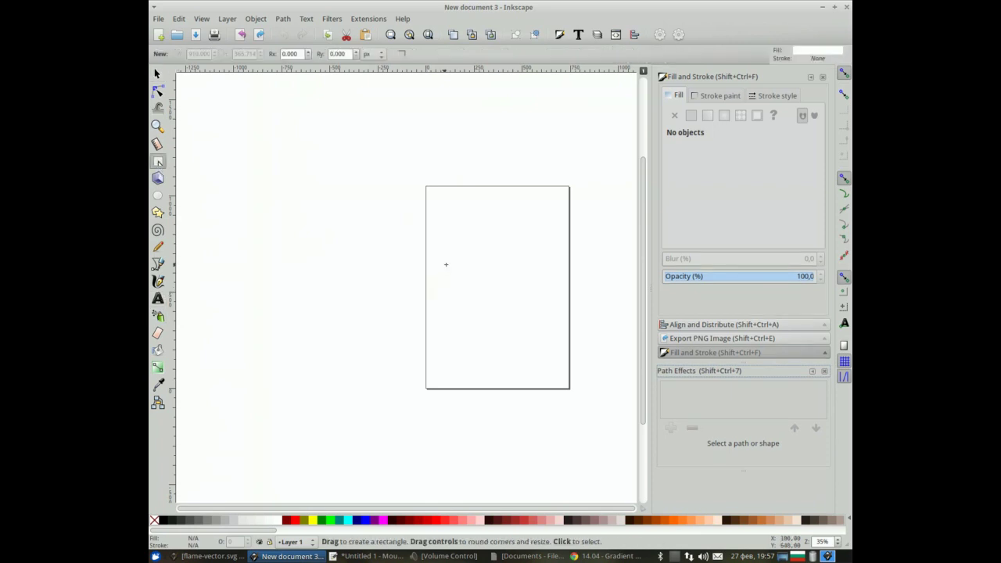
left_click_drag(474, 261, 527, 317)
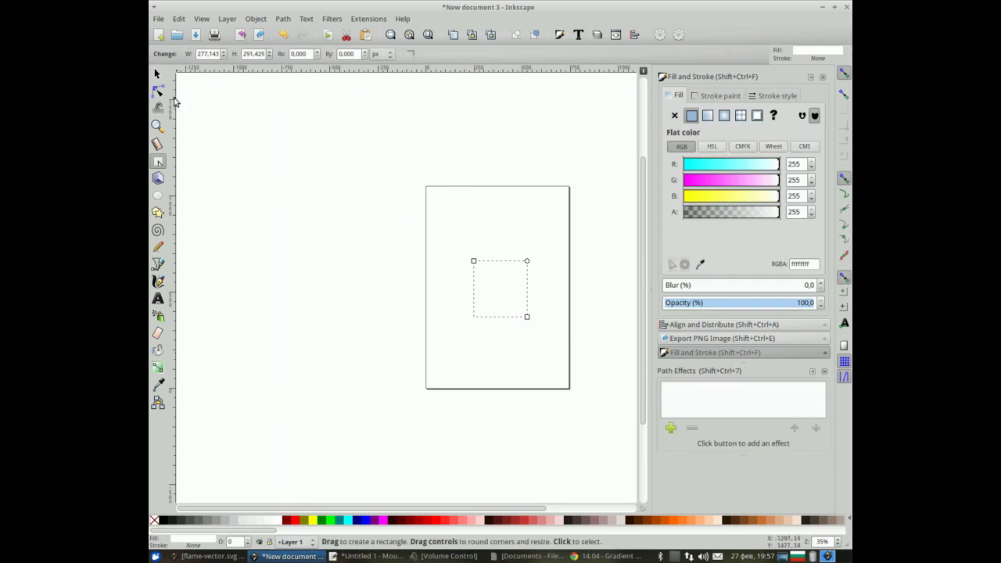
left_click(283, 19)
left_click(305, 29)
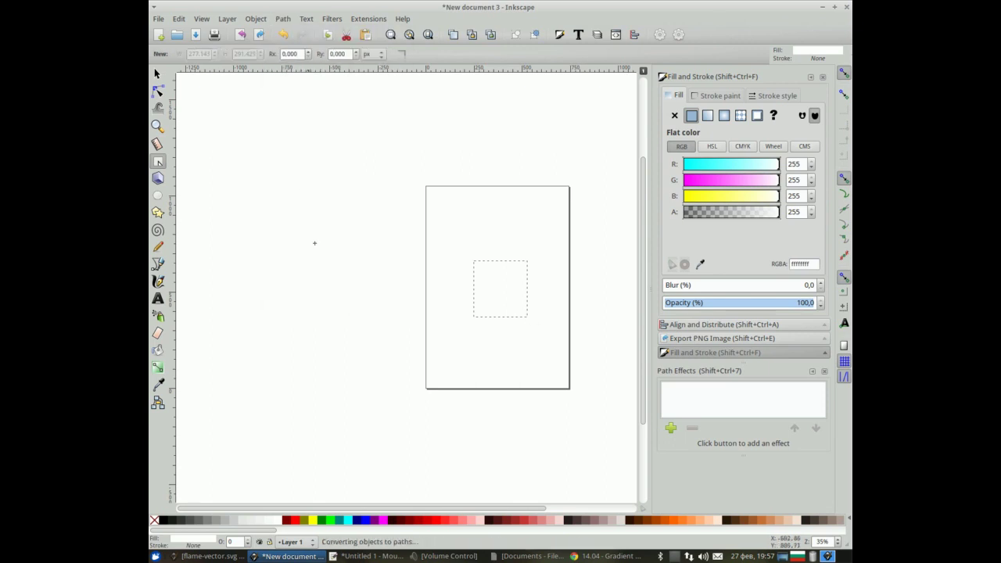
Step: Fill the square navy blue (000080ff) from the palette
left_click(384, 523)
scroll(554, 290, "up", 2)
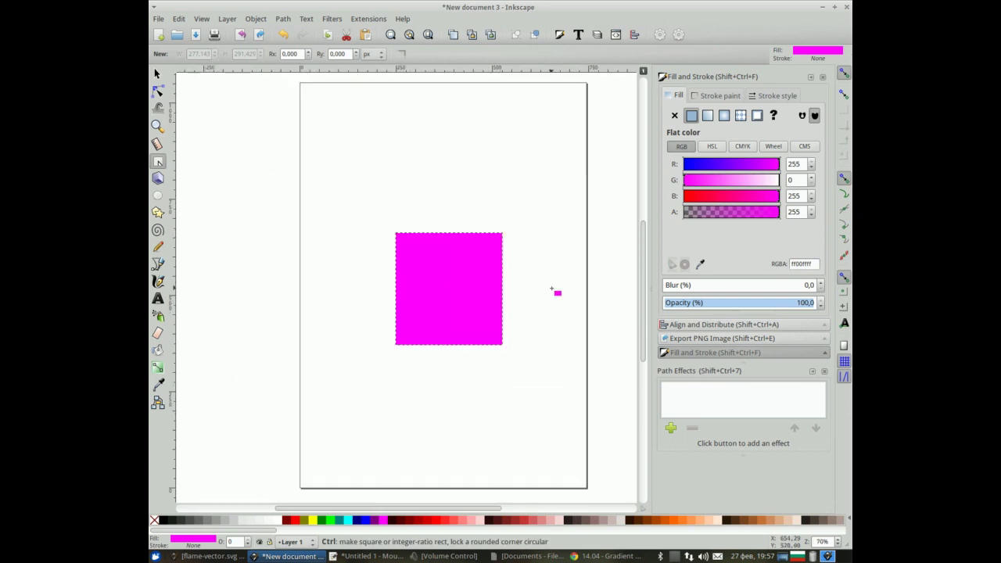
left_click(355, 521)
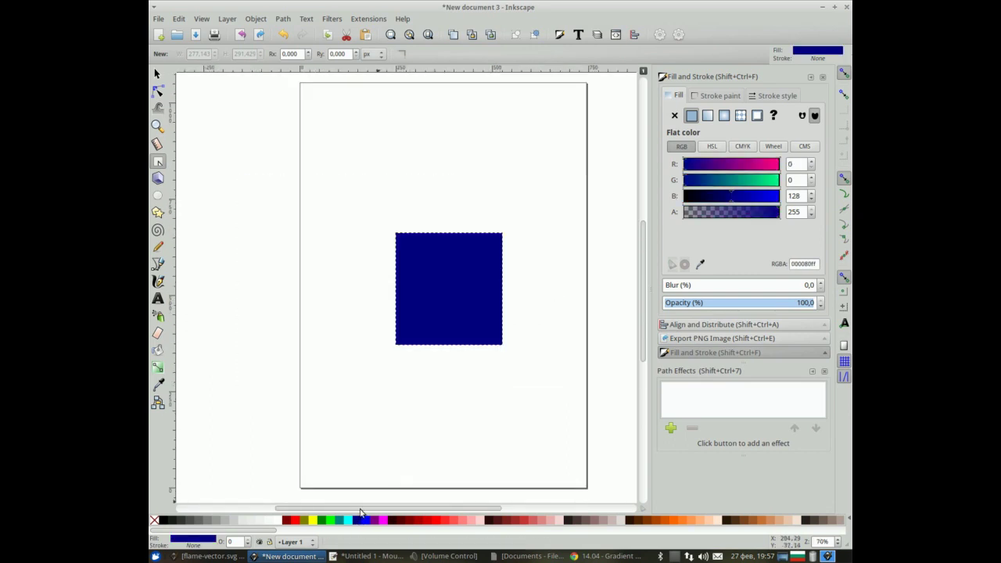
scroll(474, 286, "up", 3)
scroll(475, 287, "down", 1)
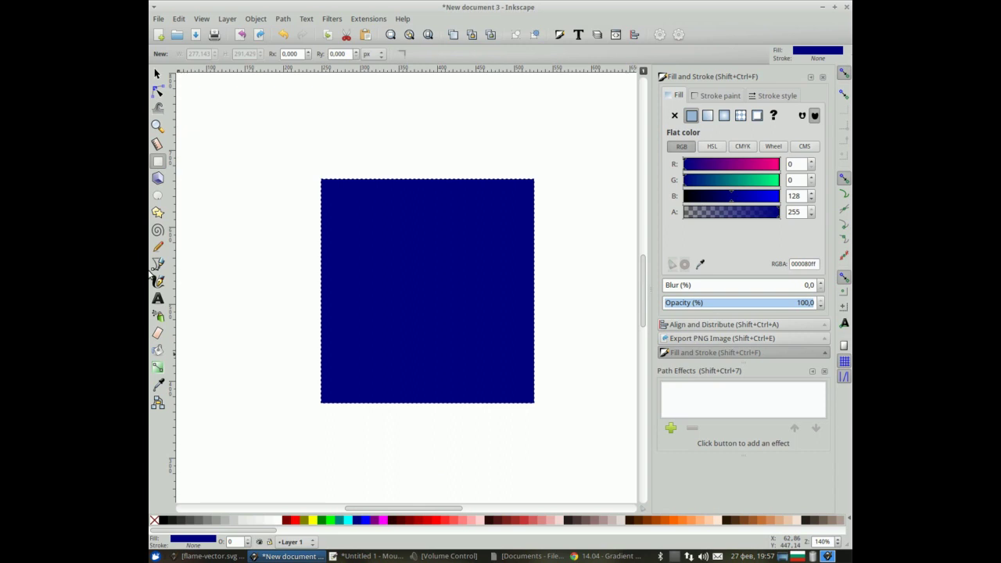
Step: Add the text CTRL+ALT+M below the square, then reselect the square
key("t")
left_click(336, 432)
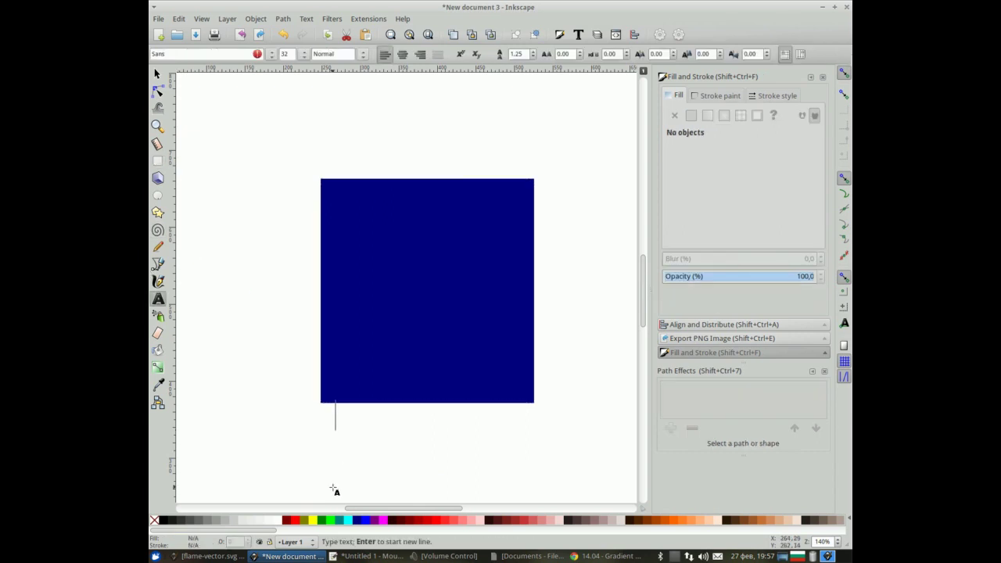
key("alt+shift")
key("alt+shift")
type("CTRL+ALT")
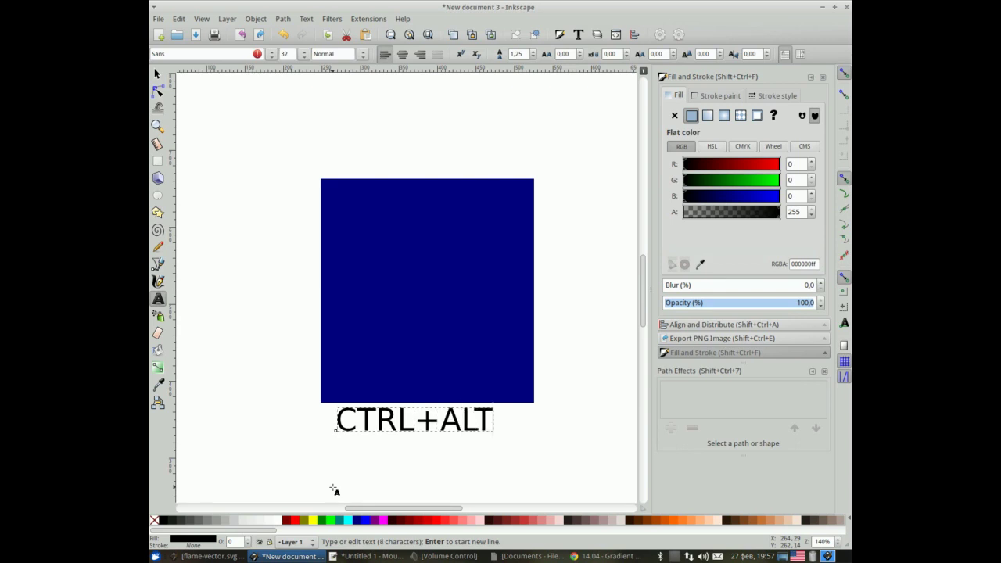
type("+M")
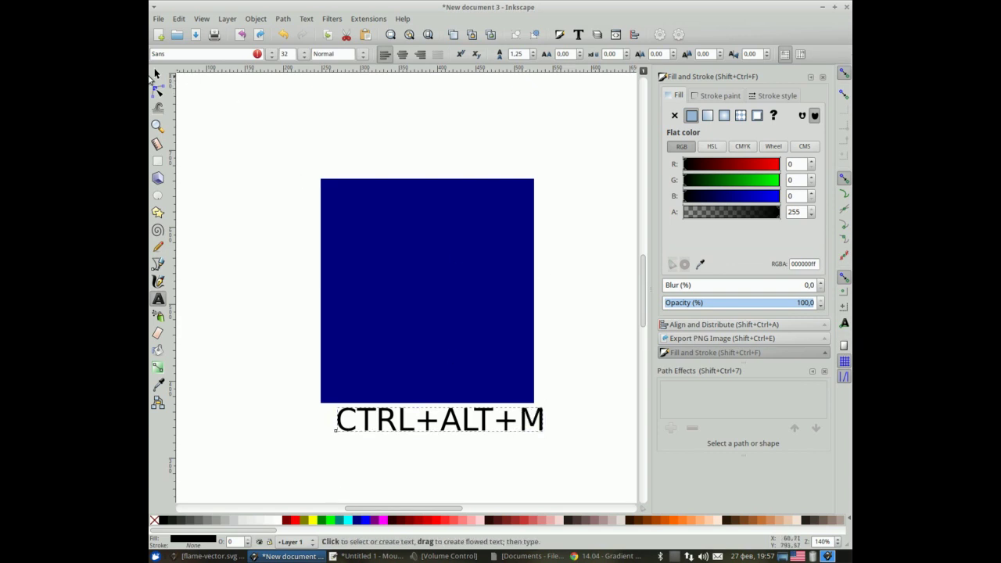
left_click(159, 75)
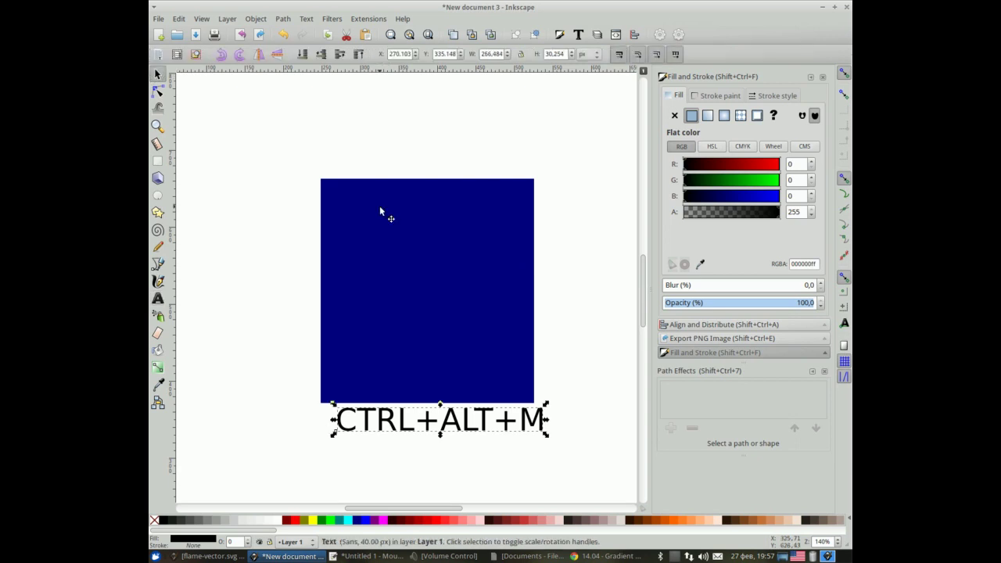
left_click(379, 210)
key("ctrl+alt")
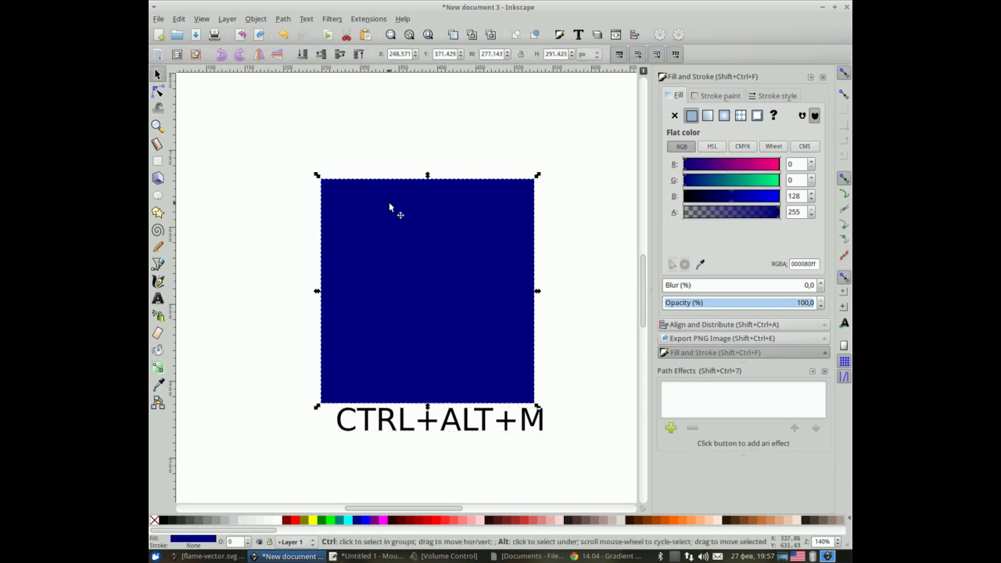
Step: With the Mesh tool set to 3 rows and 3 columns, create a mesh on the navy square
key("ctrl+alt+m")
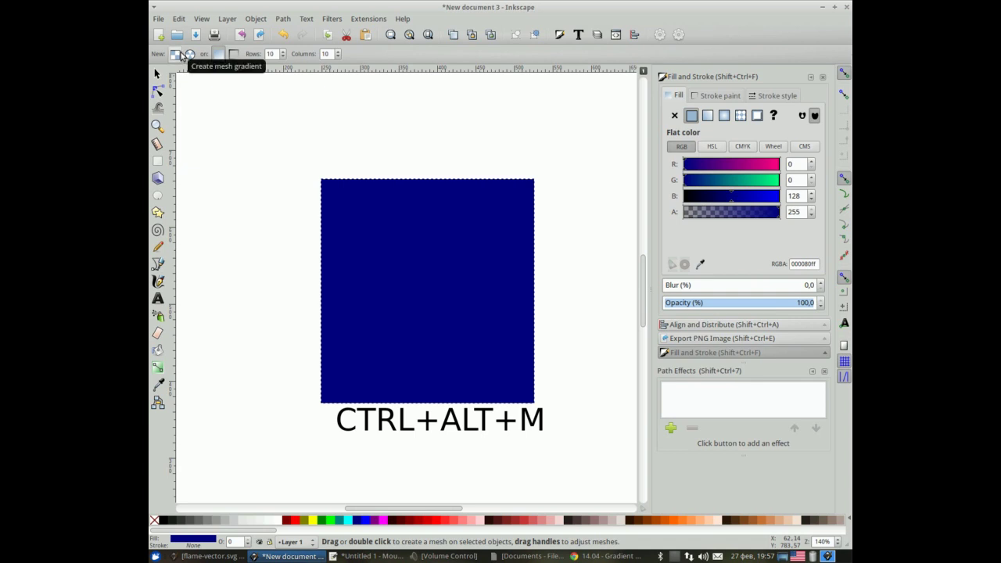
double_click(272, 54)
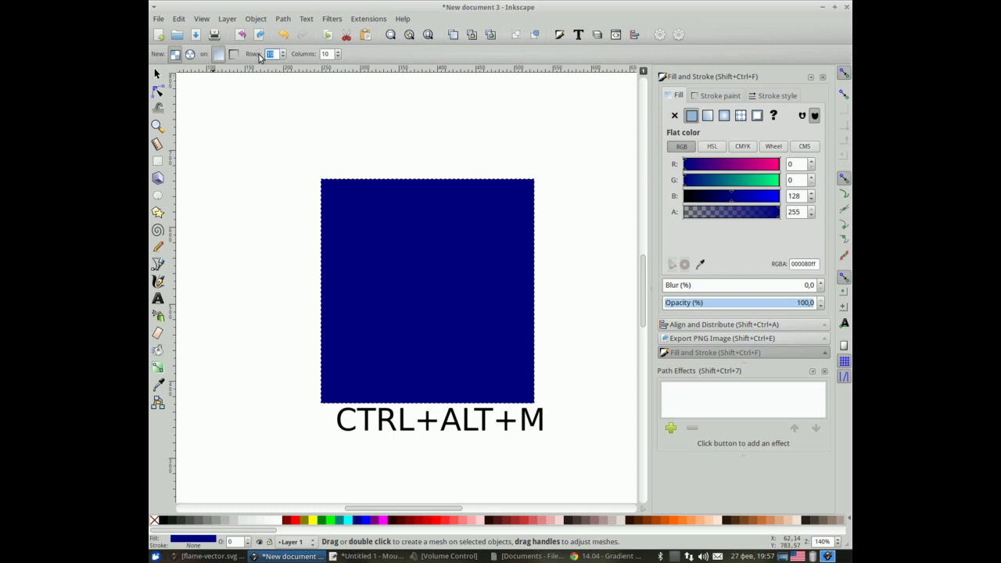
type("3")
key("Tab")
key("Tab")
type("3")
double_click(399, 280)
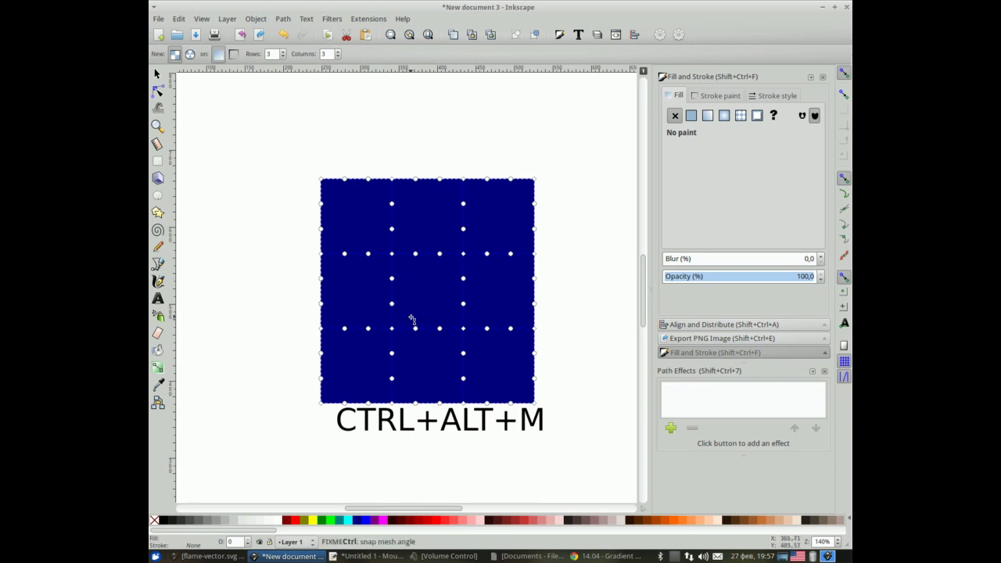
scroll(412, 318, "up", 3)
scroll(414, 313, "down", 1)
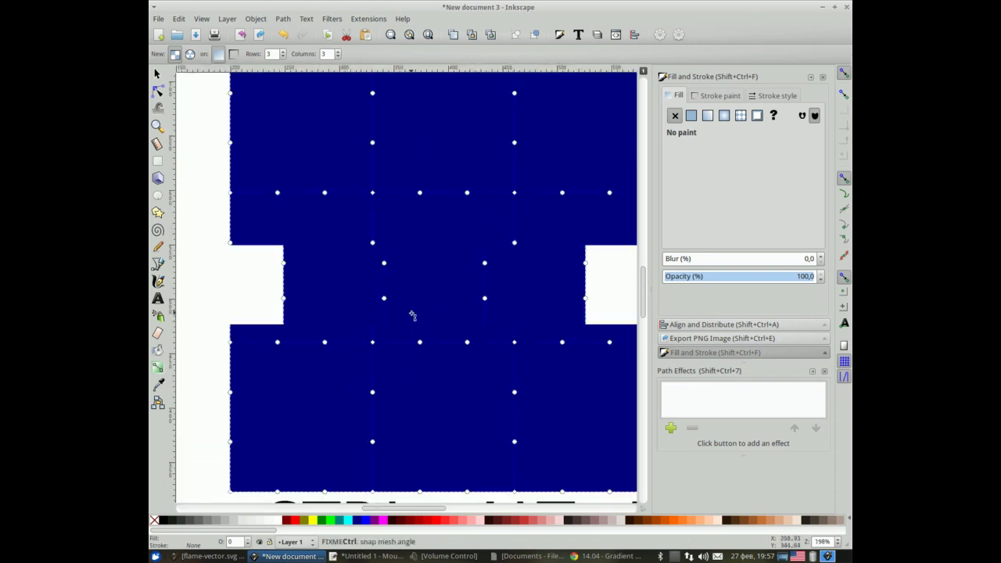
scroll(418, 299, "down", 1)
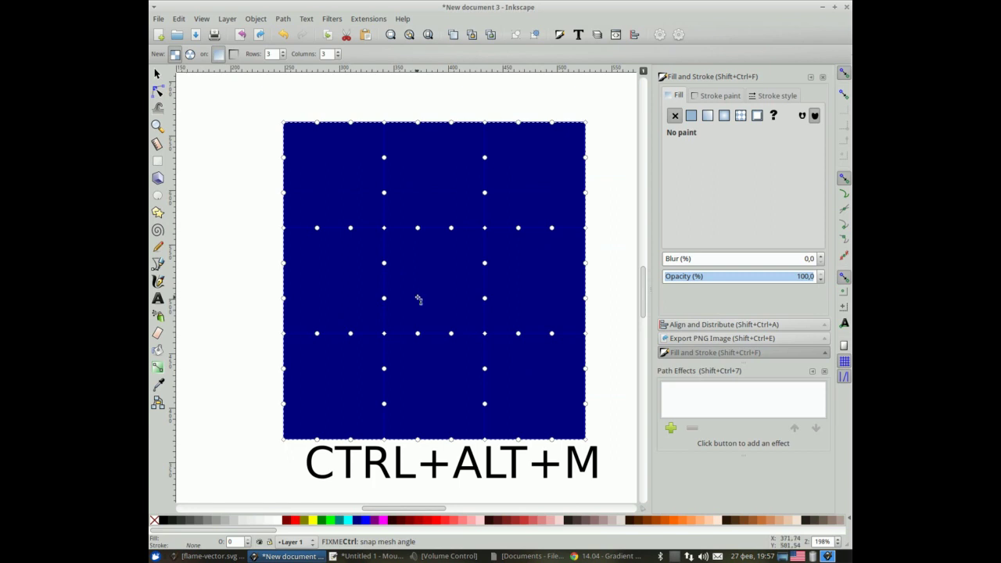
Step: Tint the upper-left interior mesh node teal-green and the lower-right node magenta
left_click(385, 228)
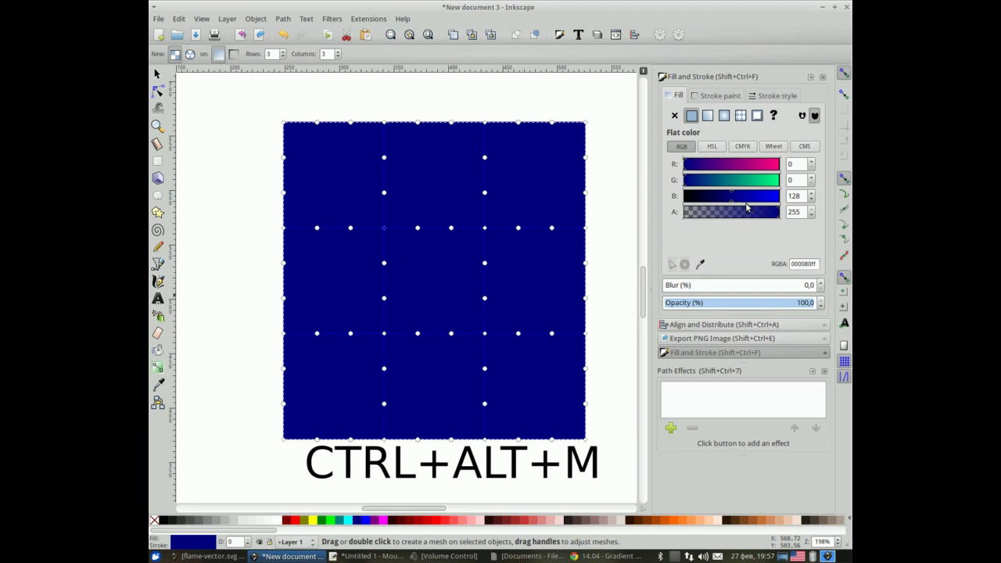
left_click(756, 180)
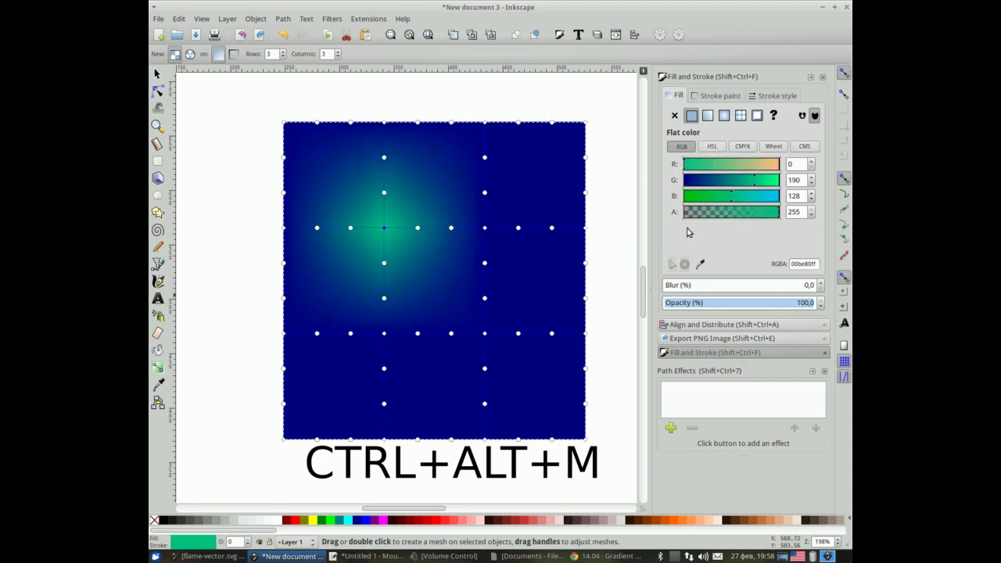
left_click(485, 333)
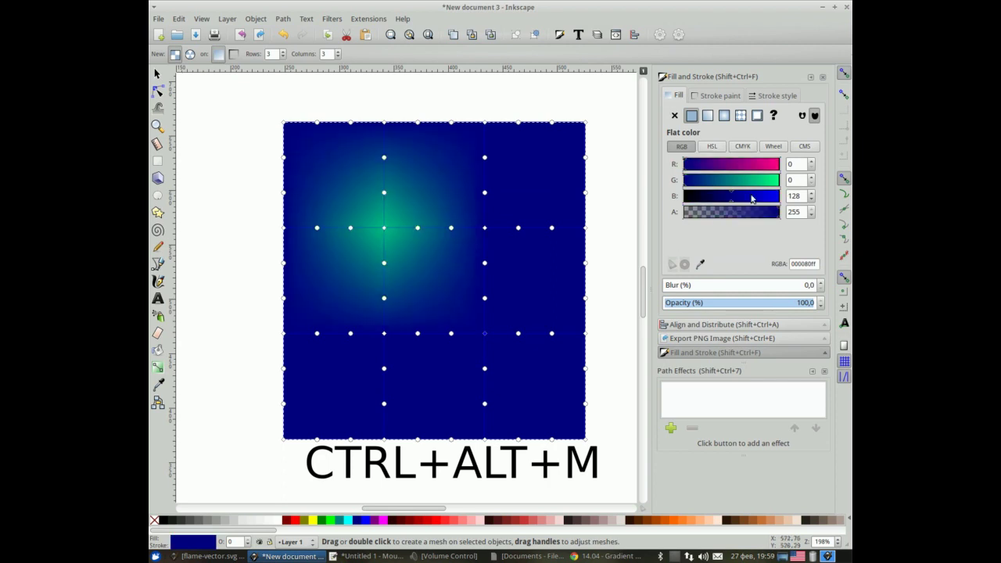
left_click(743, 166)
Step: Colour the lower-left interior node violet-blue (5300cdff) with the RGB sliders
left_click(384, 333)
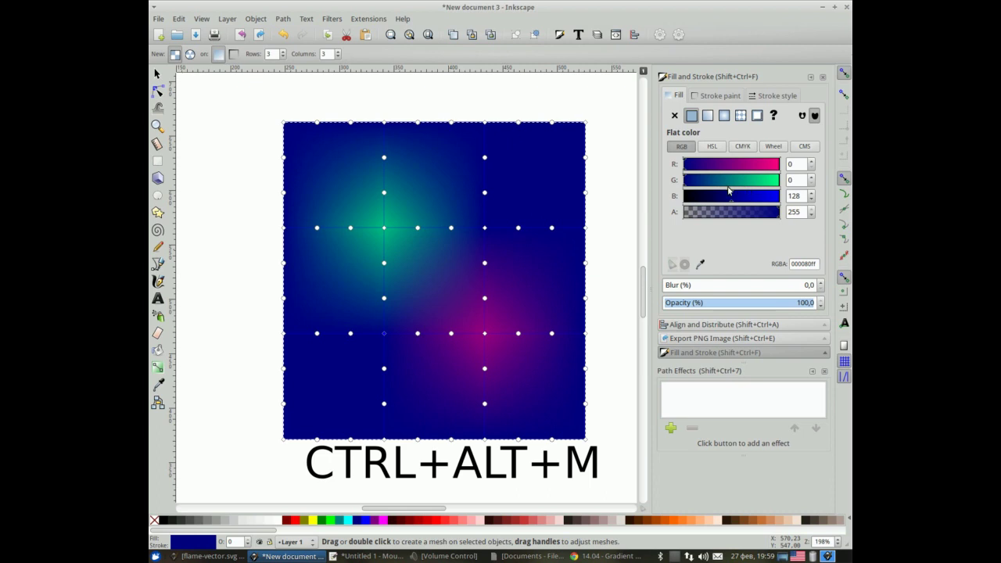
left_click(760, 202)
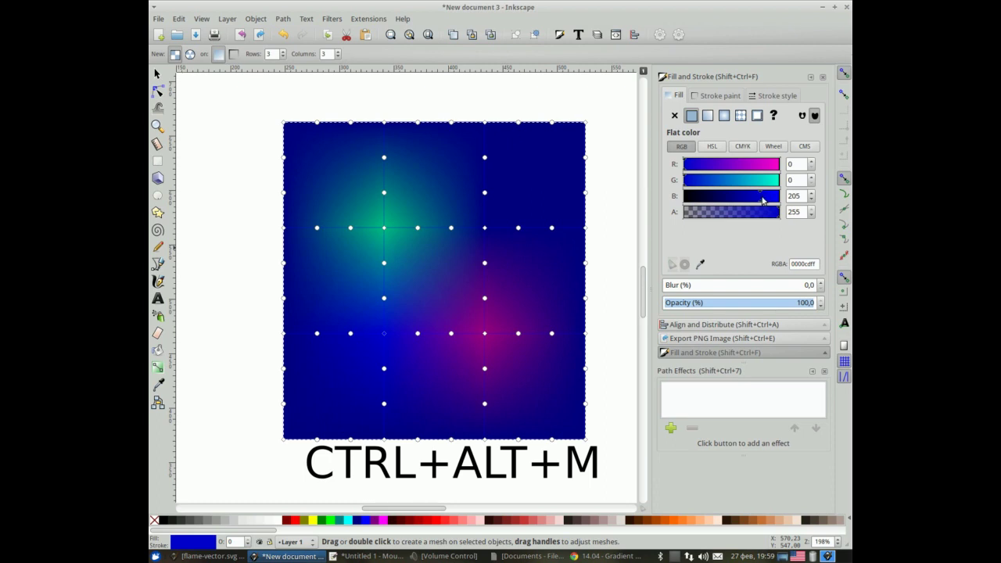
left_click(728, 164)
left_click_drag(683, 177, 715, 173)
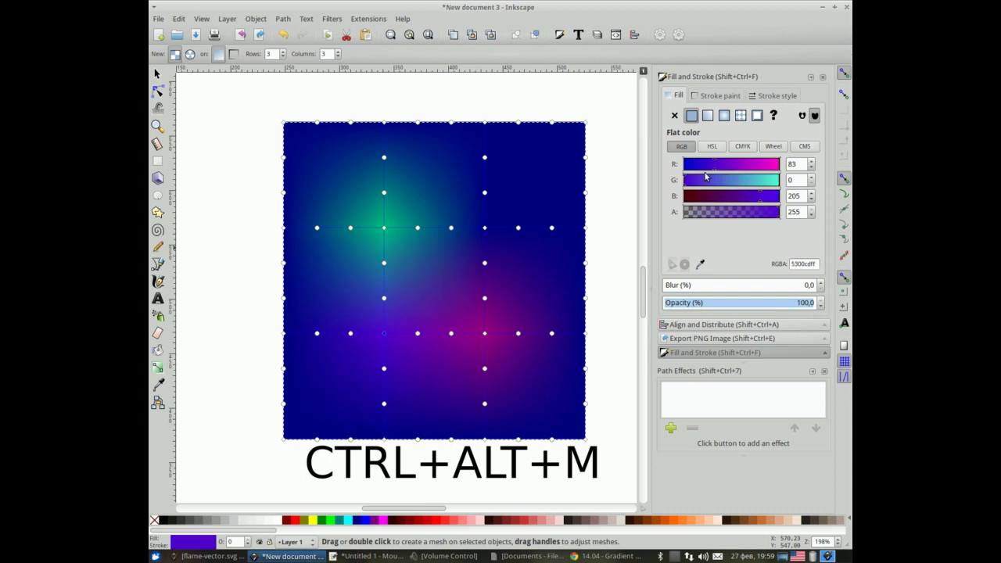
left_click(486, 228)
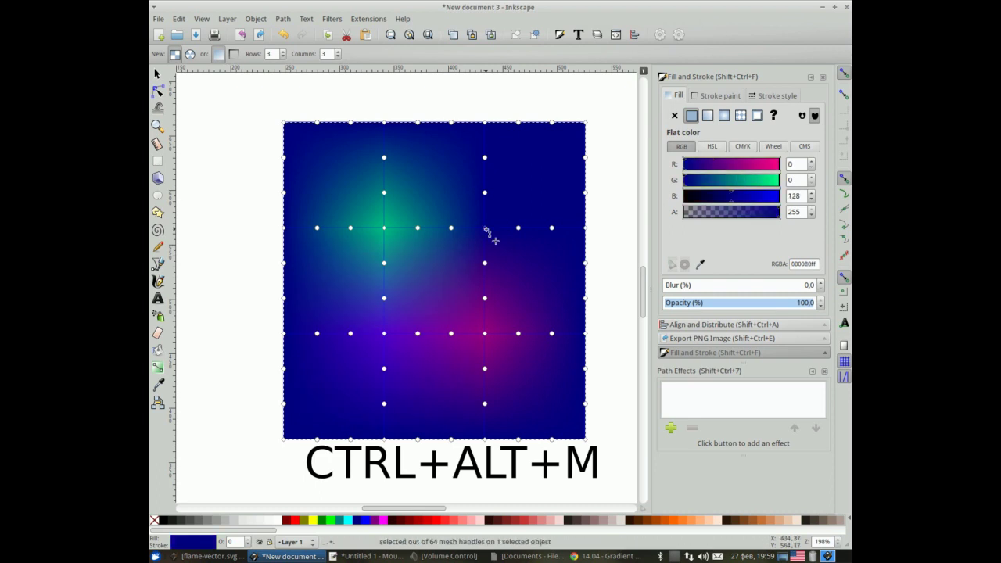
Step: Colour the interior nodes: upper-right yellow, lower-left lime, upper-left red, lower-right fuchsia
left_click(313, 520)
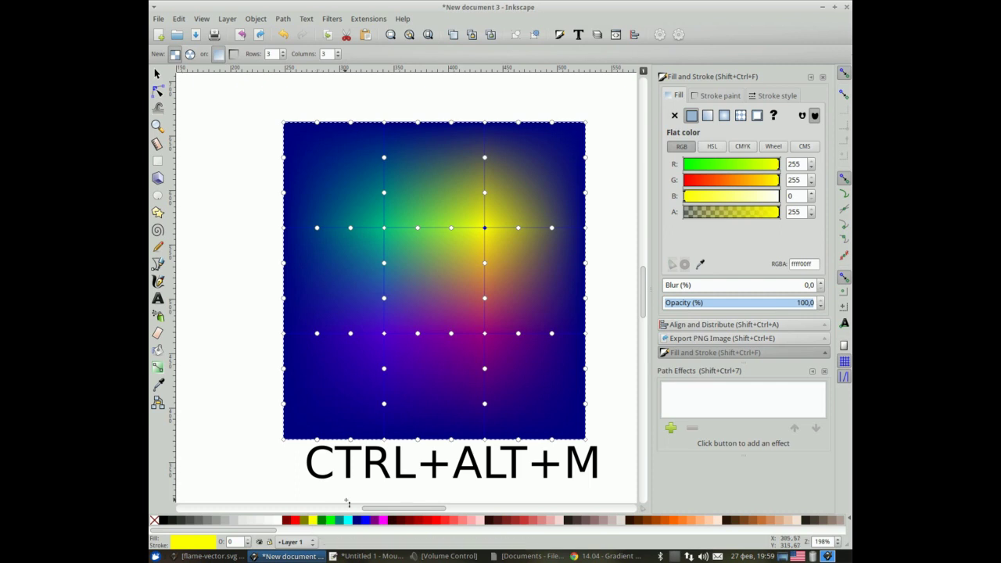
left_click(384, 333)
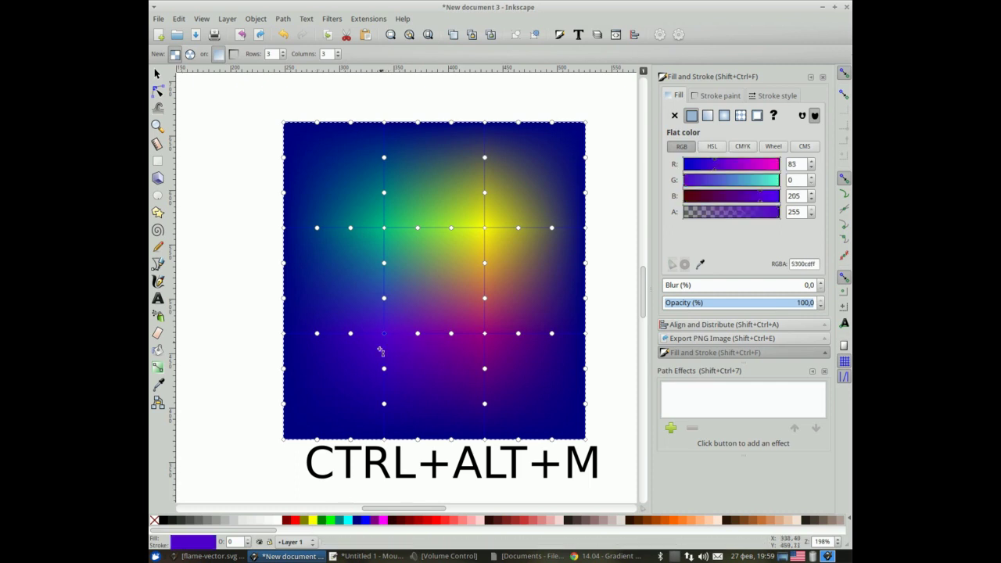
left_click(329, 520)
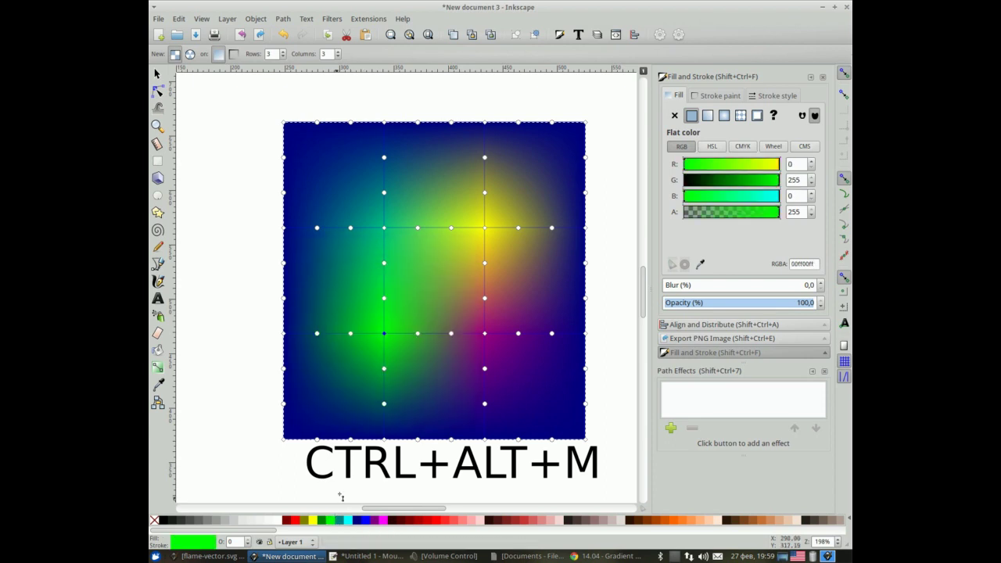
left_click(384, 228)
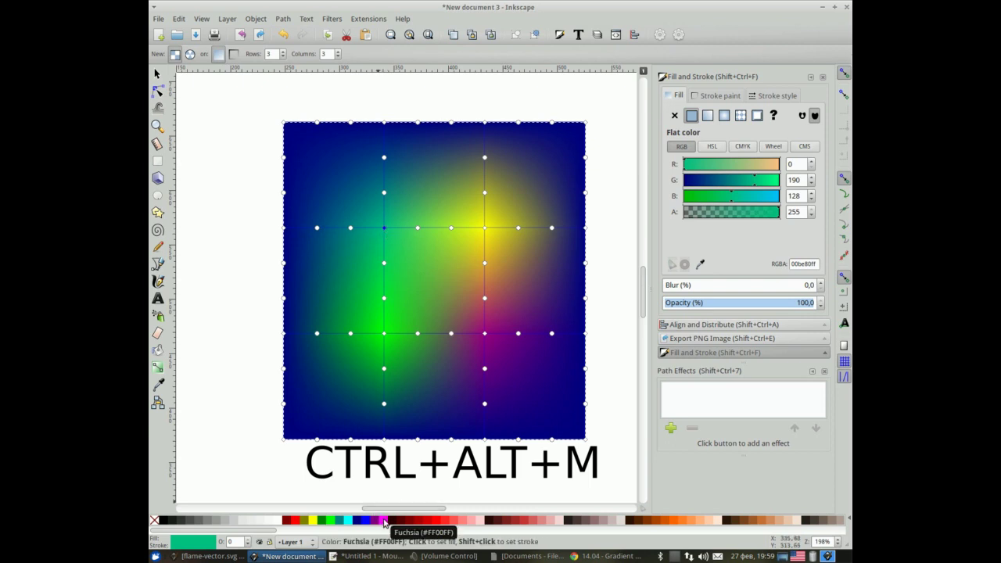
left_click(286, 520)
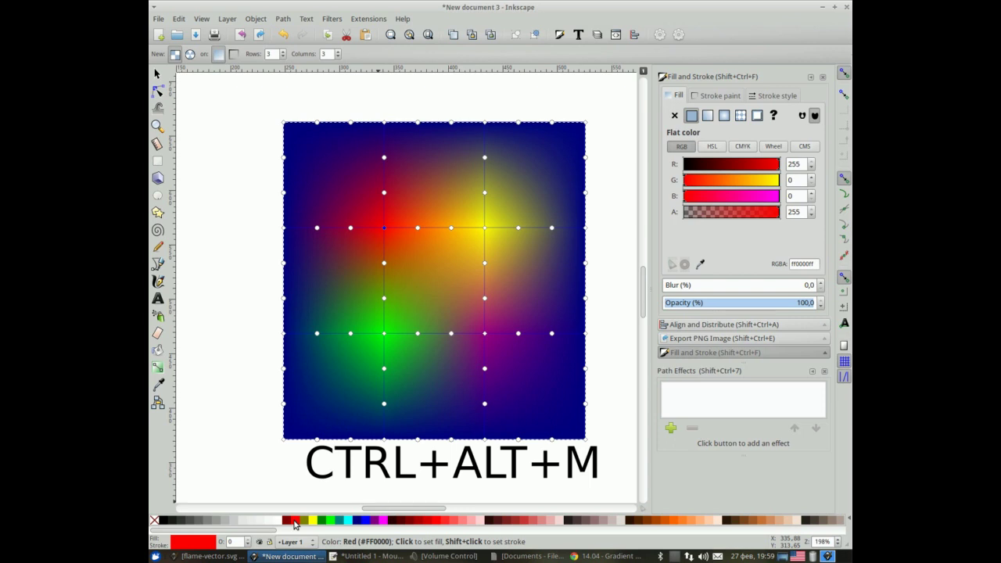
left_click(485, 334)
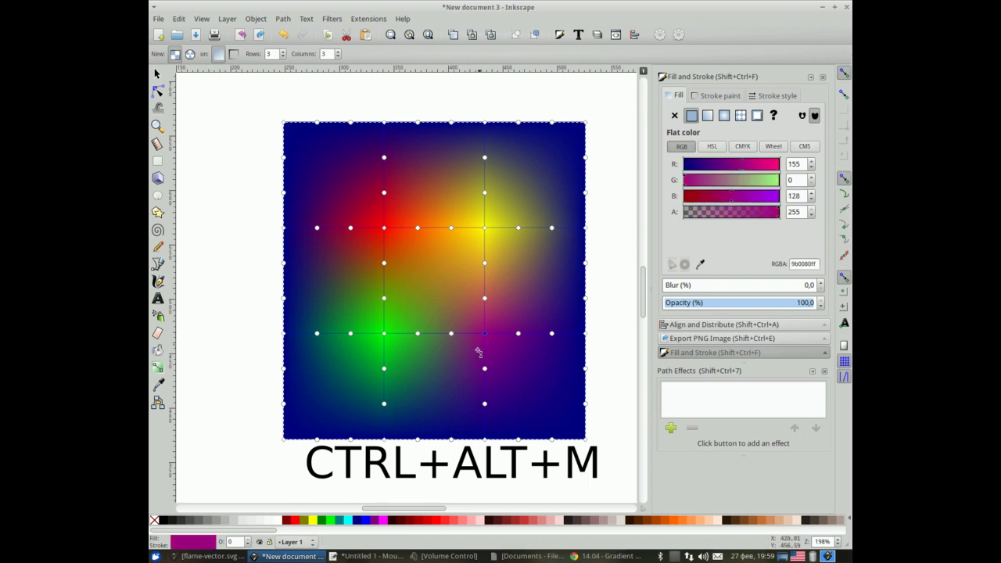
left_click(383, 520)
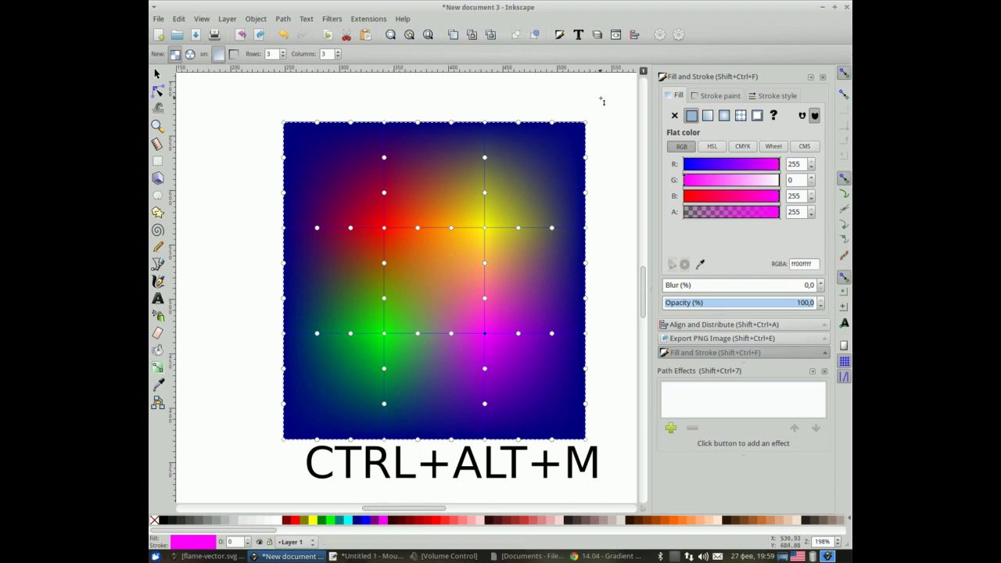
left_click(586, 124)
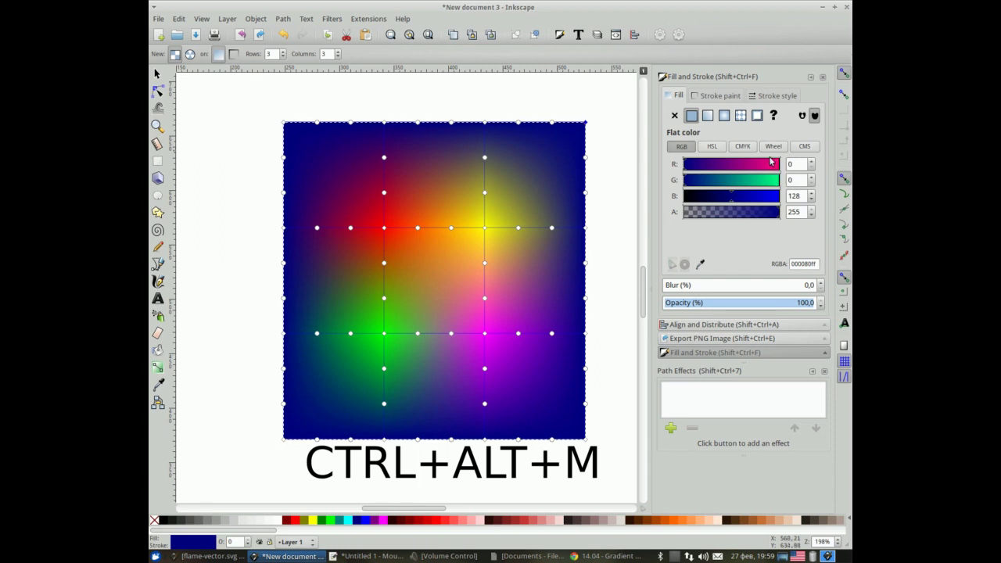
Step: Make the top-right corner pink-magenta, the top edge green and the top-left corner light yellow
left_click(770, 163)
left_click(493, 133)
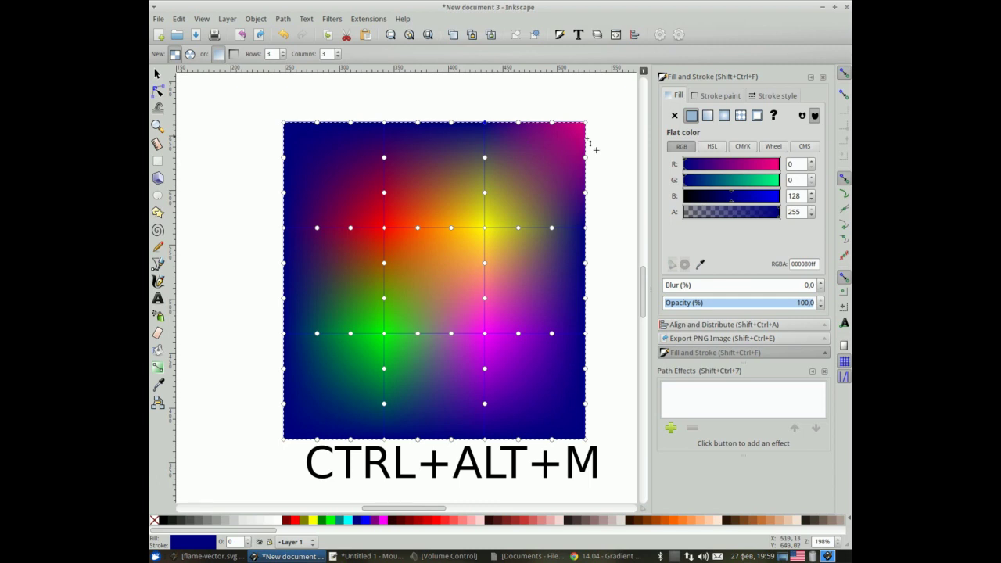
left_click(750, 180)
left_click(386, 125)
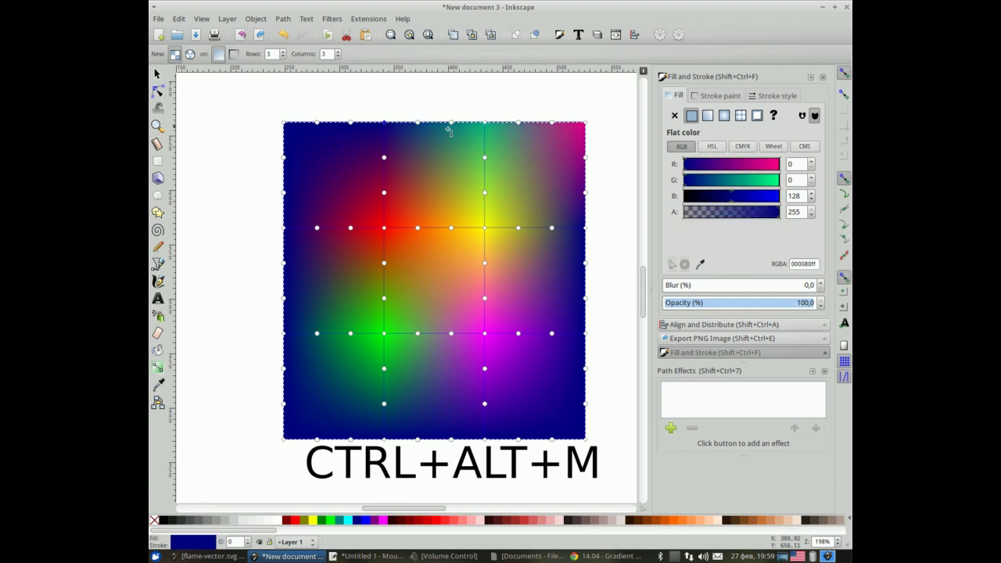
left_click(736, 164)
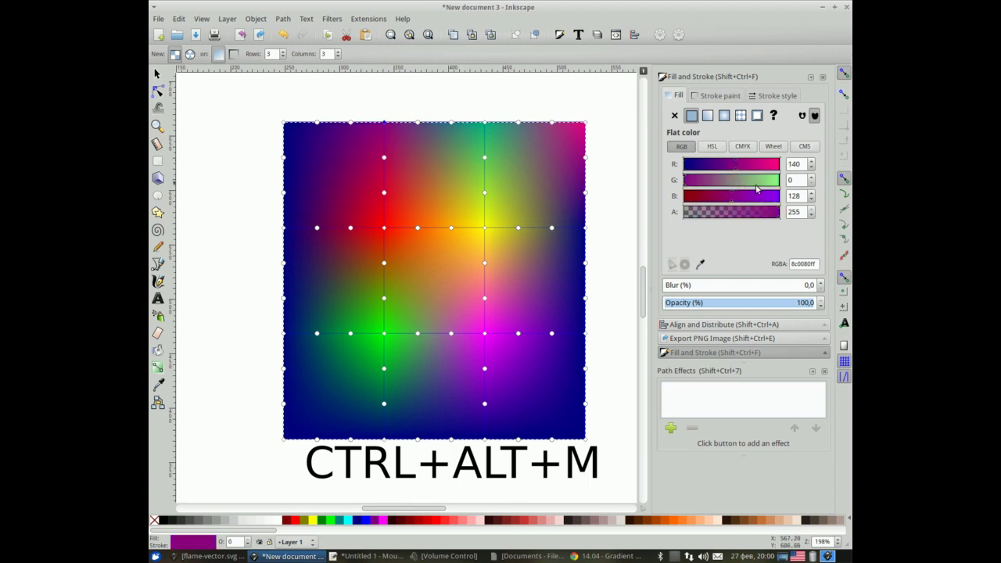
left_click(763, 186)
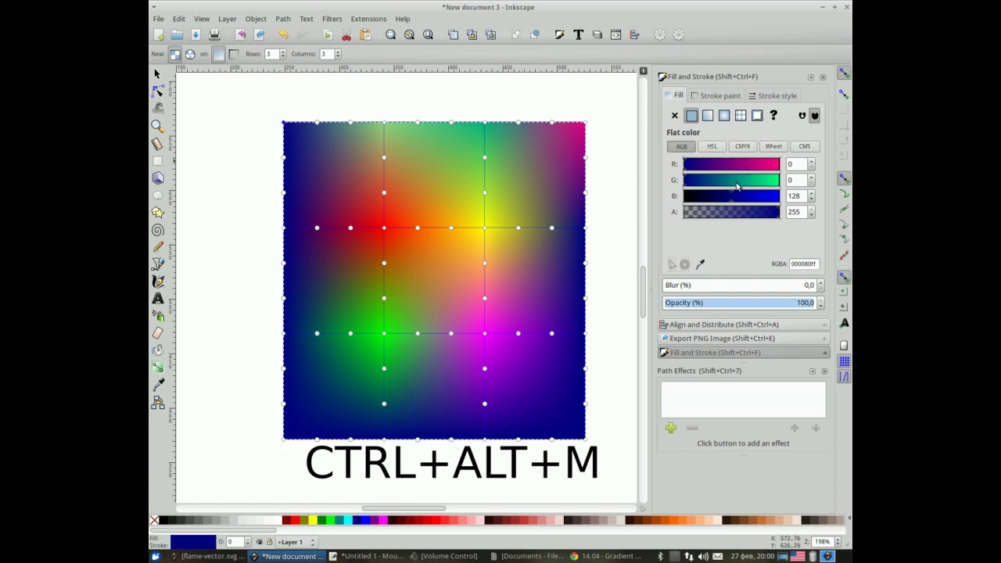
left_click(769, 180)
left_click(767, 164)
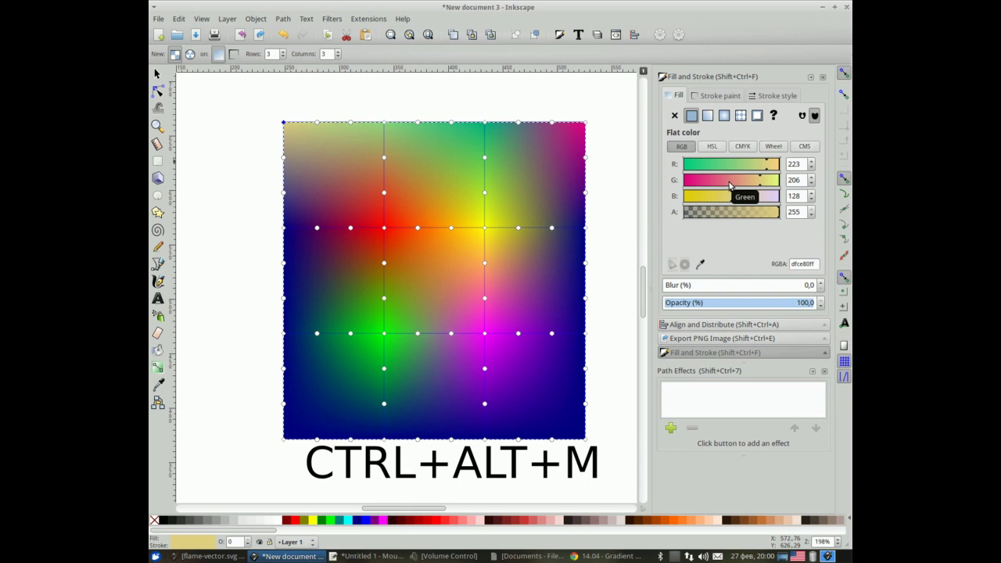
left_click(764, 183)
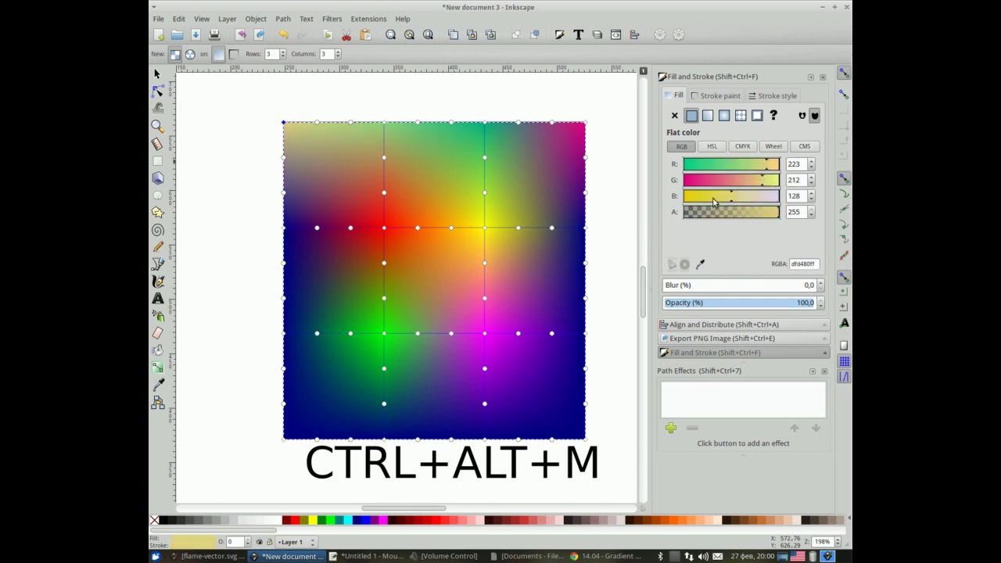
Step: Tint the left-edge nodes green and magenta, and make the right-edge nodes green
left_click(284, 227)
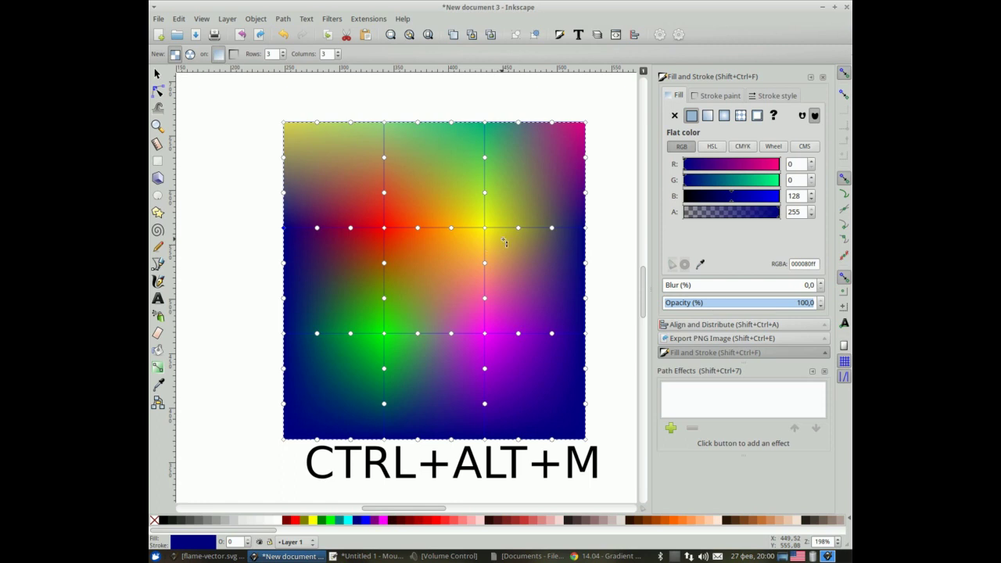
left_click(757, 183)
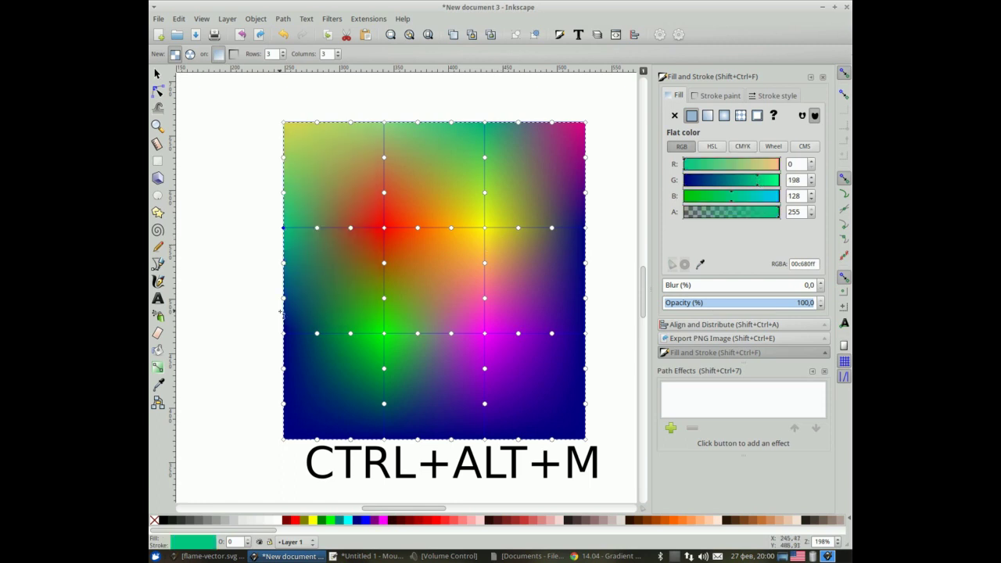
left_click(283, 333)
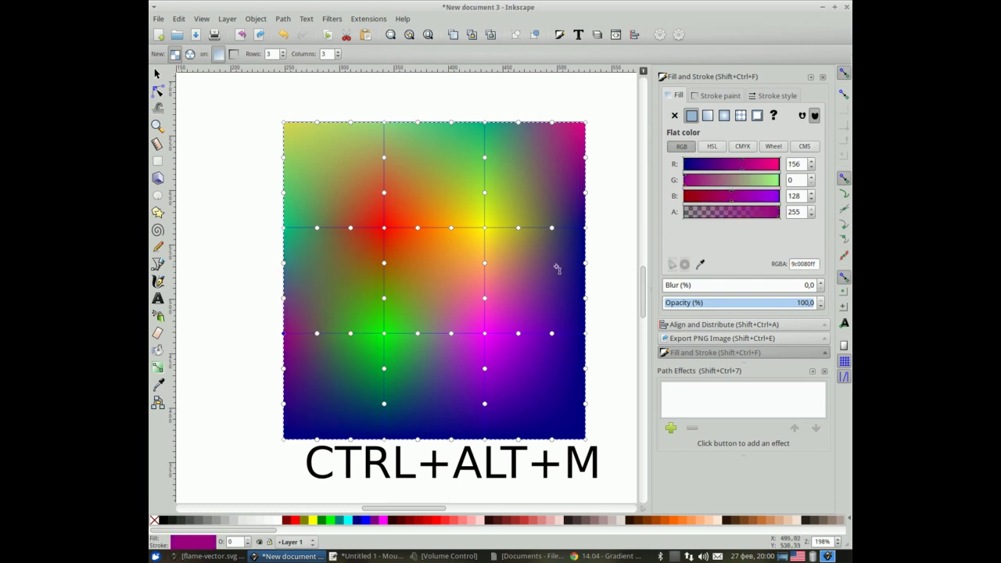
left_click(588, 229)
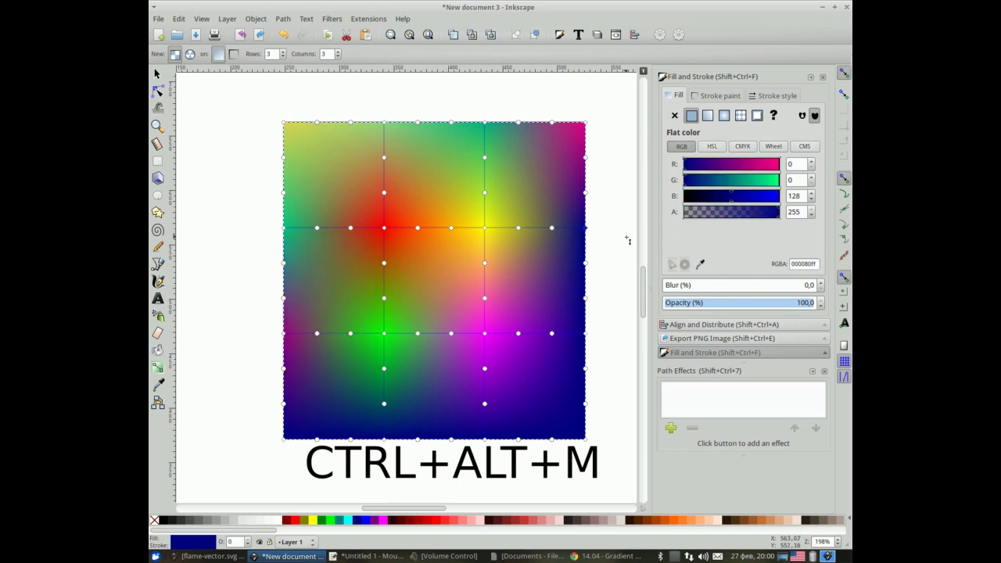
left_click(768, 184)
left_click(586, 333)
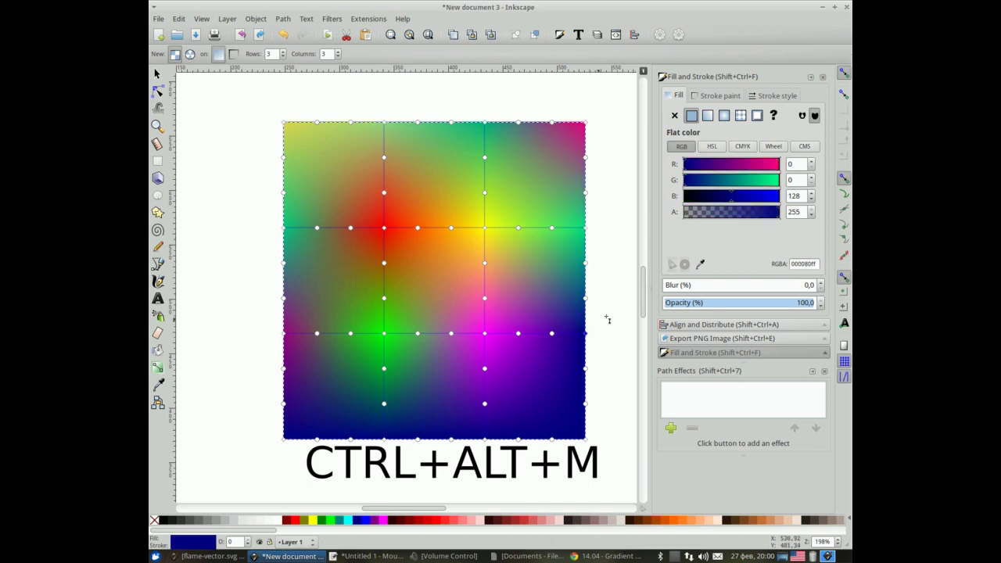
left_click(746, 185)
left_click(586, 439)
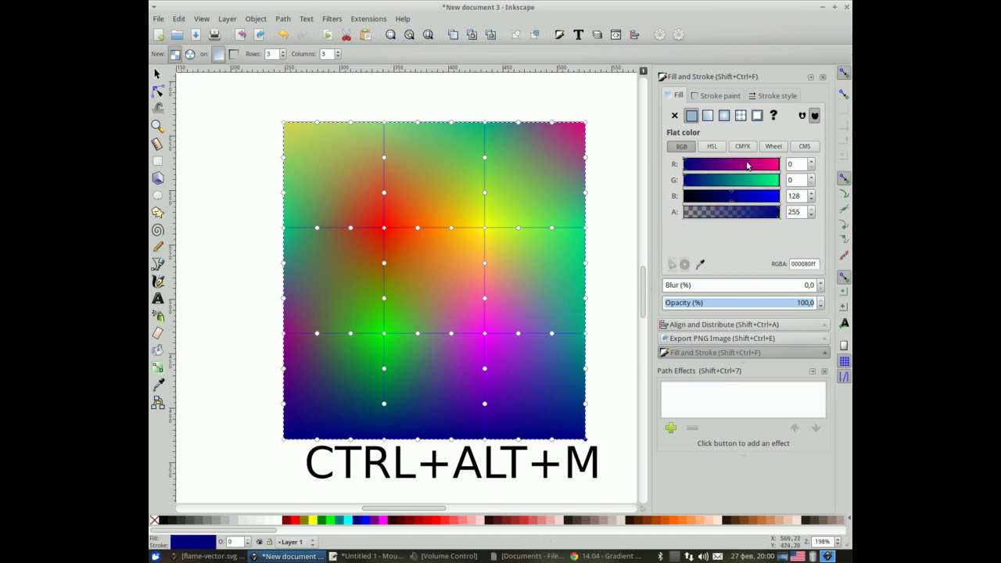
Step: Adjust the bottom-right corner's RGB sliders until it is bright yellow
left_click(747, 164)
left_click(769, 186)
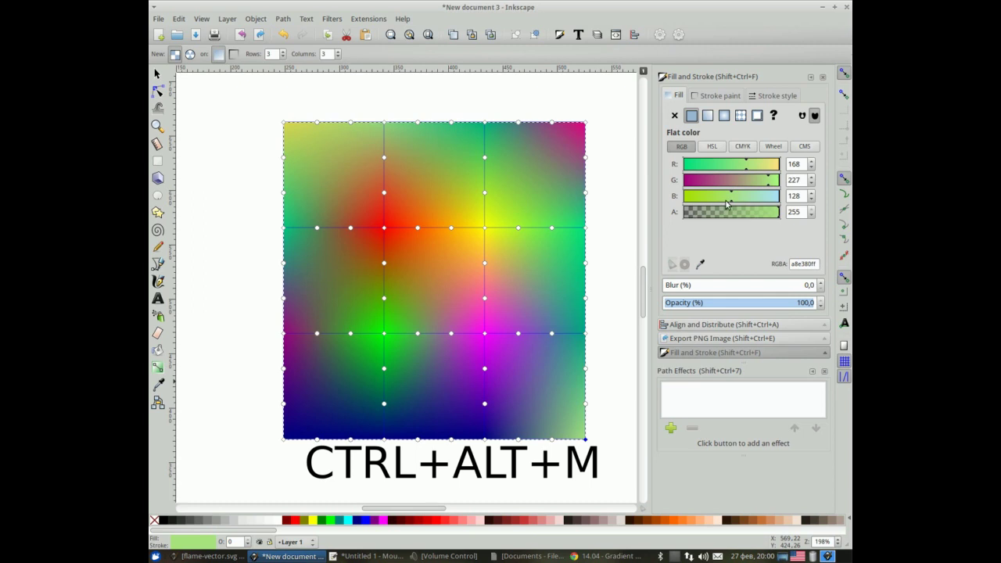
left_click(695, 196)
left_click(732, 181)
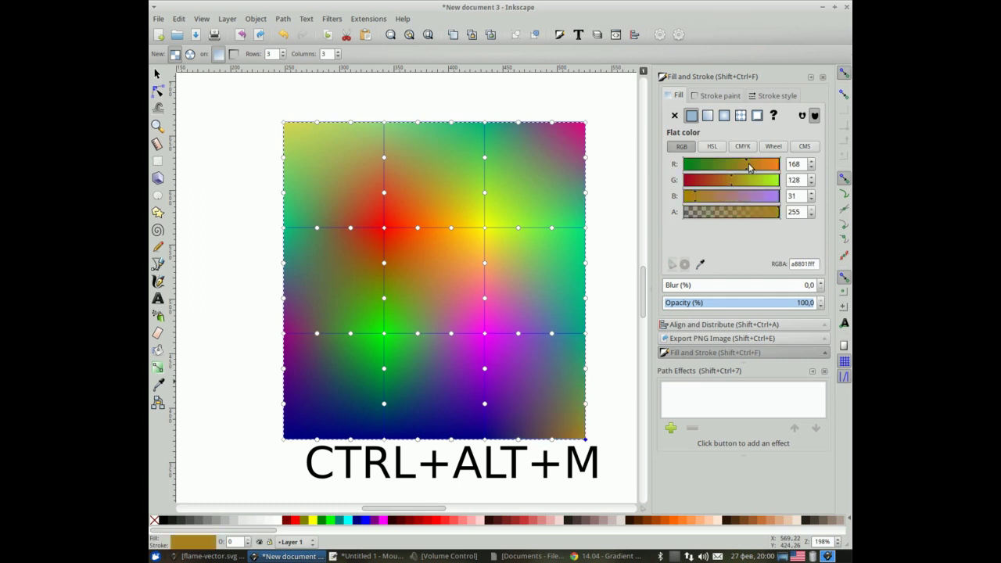
left_click(774, 164)
left_click(775, 164)
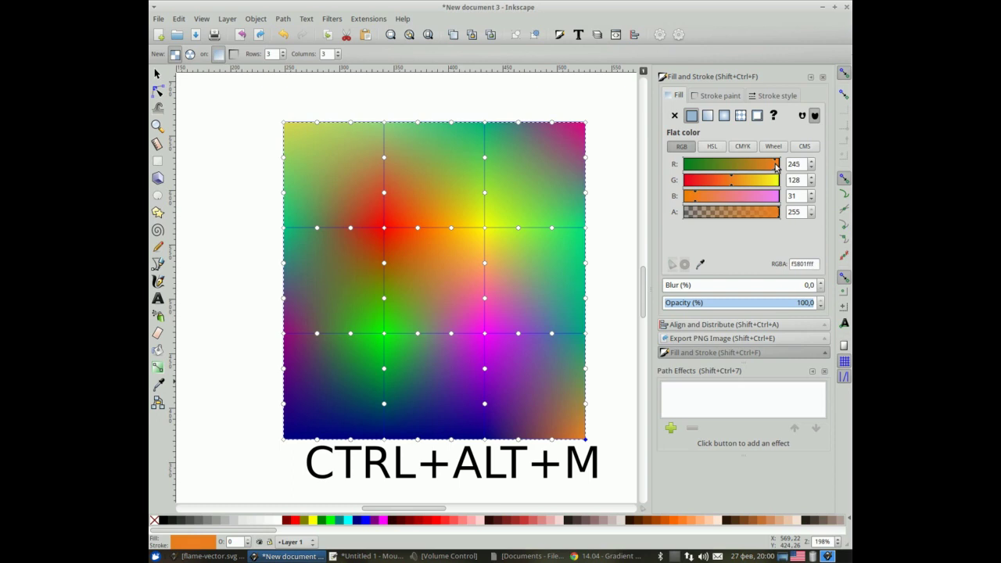
left_click(756, 180)
left_click(759, 181)
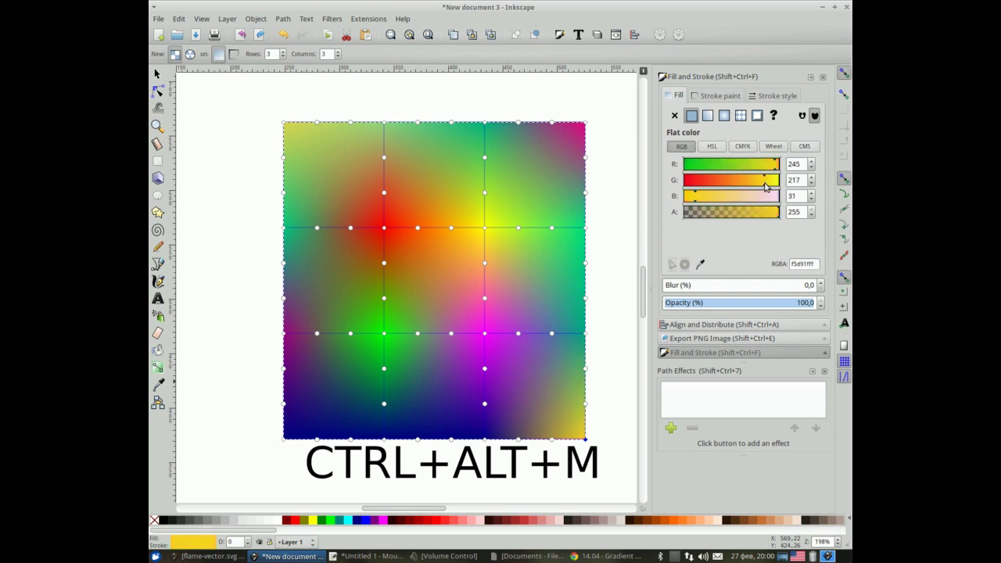
left_click(774, 180)
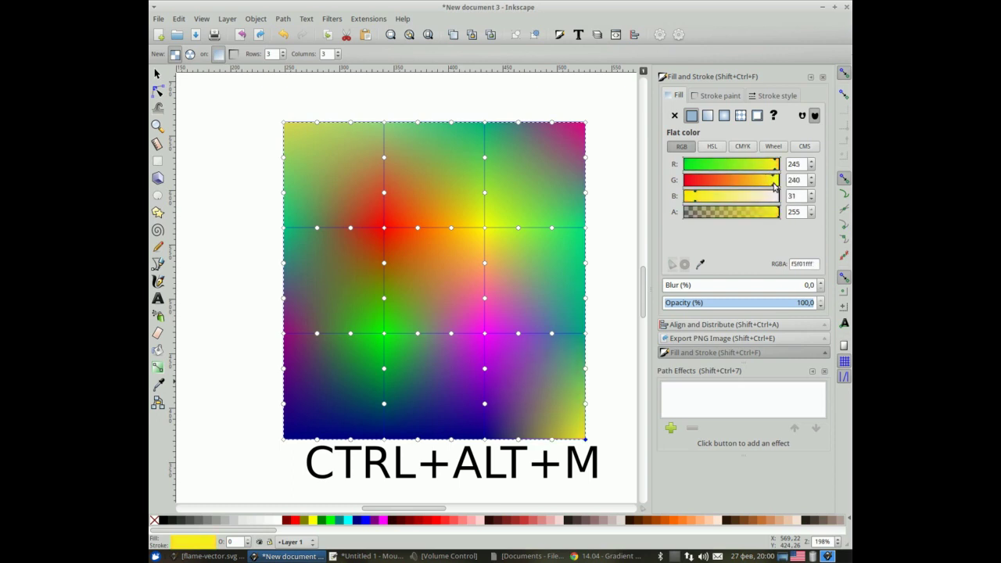
Step: Tint a bottom-edge node teal-green and another one purple (8e0080ff)
left_click(486, 439)
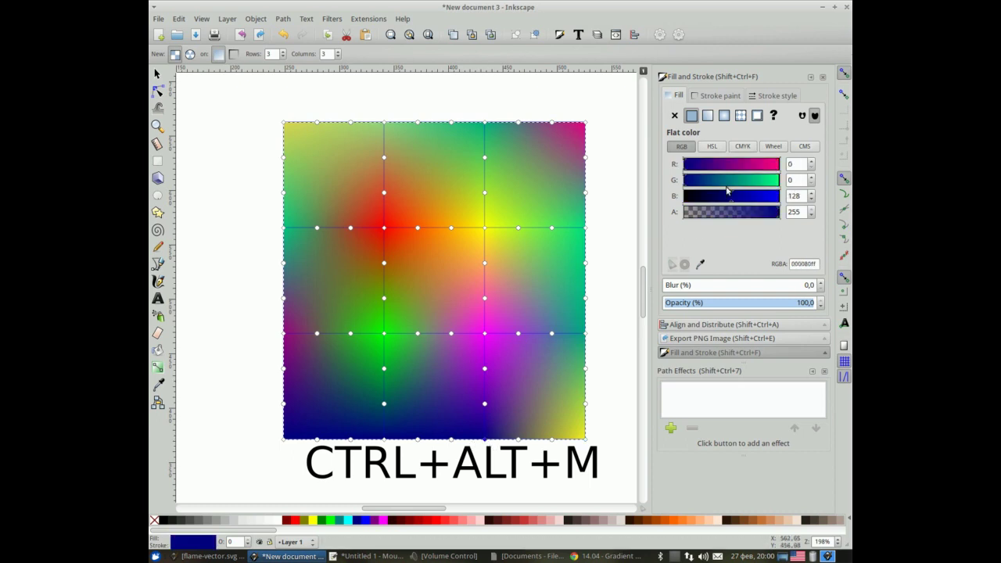
left_click_drag(740, 183, 752, 181)
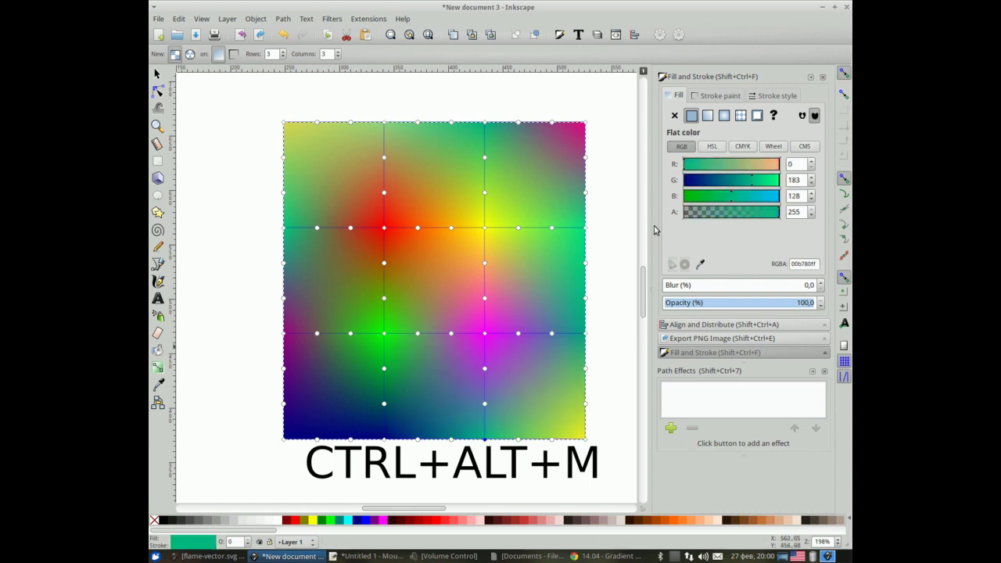
left_click(385, 441)
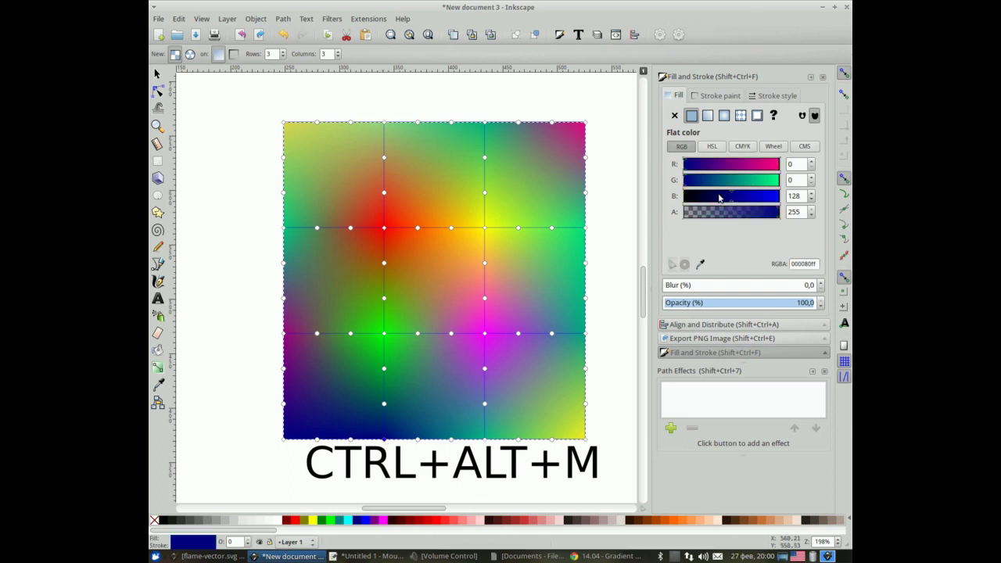
left_click(736, 169)
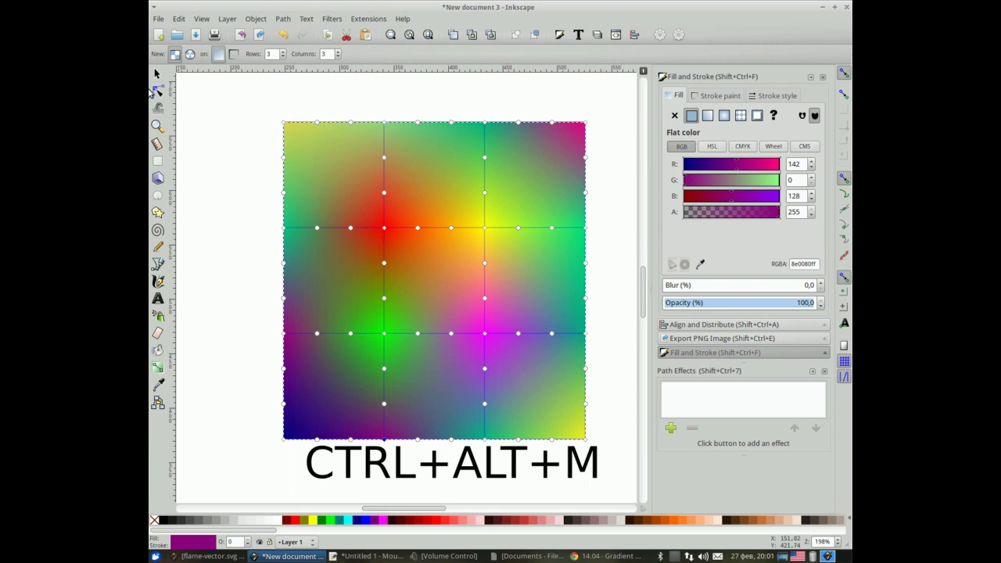
Step: With the Selector tool, select the gradient square and scroll to inspect it
left_click(157, 76)
left_click(200, 139)
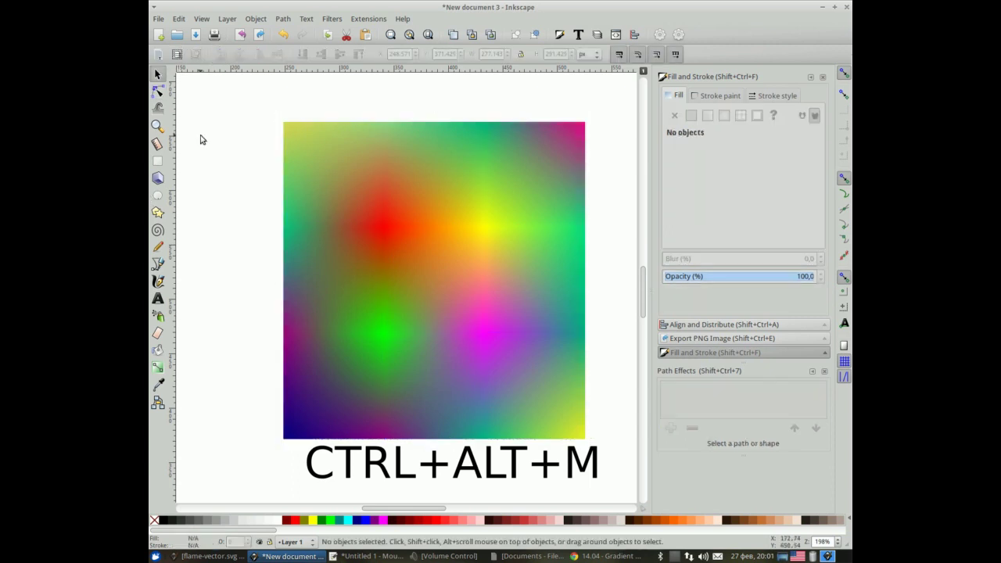
left_click(458, 281)
scroll(459, 280, "down", 4)
scroll(461, 277, "down", 3)
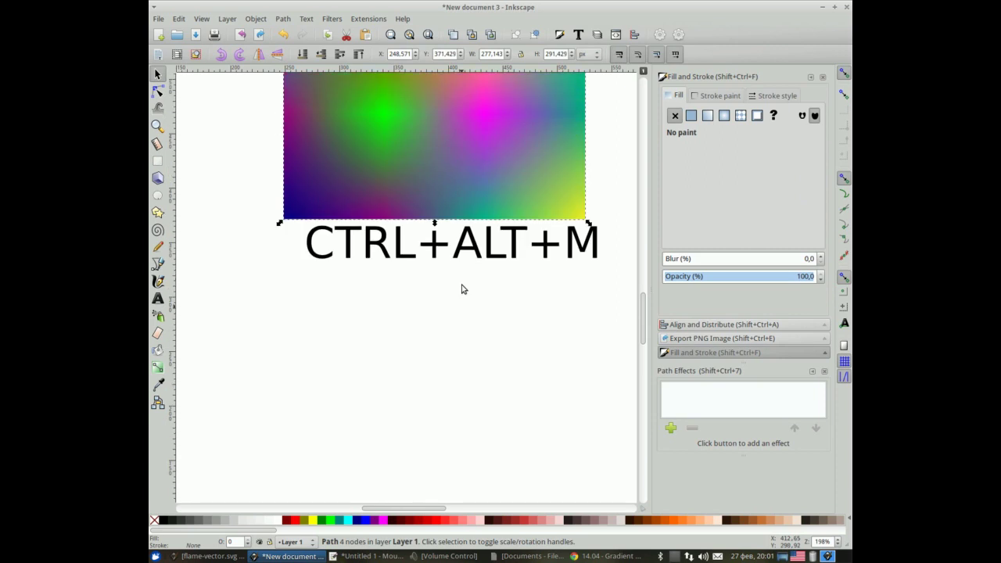
scroll(465, 281, "up", 4)
scroll(471, 281, "up", 3)
scroll(474, 282, "up", 7)
scroll(476, 275, "down", 4)
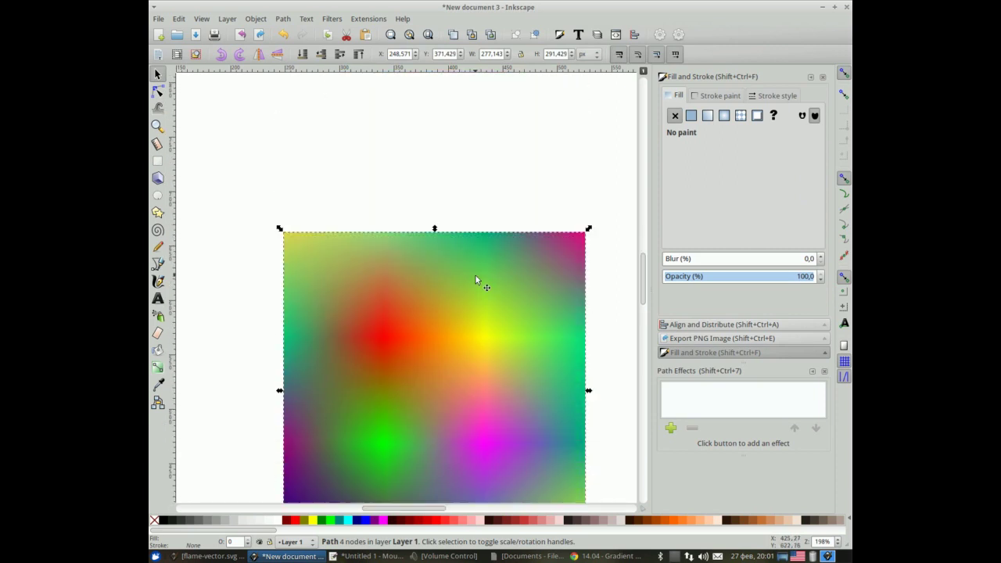
scroll(475, 273, "down", 5)
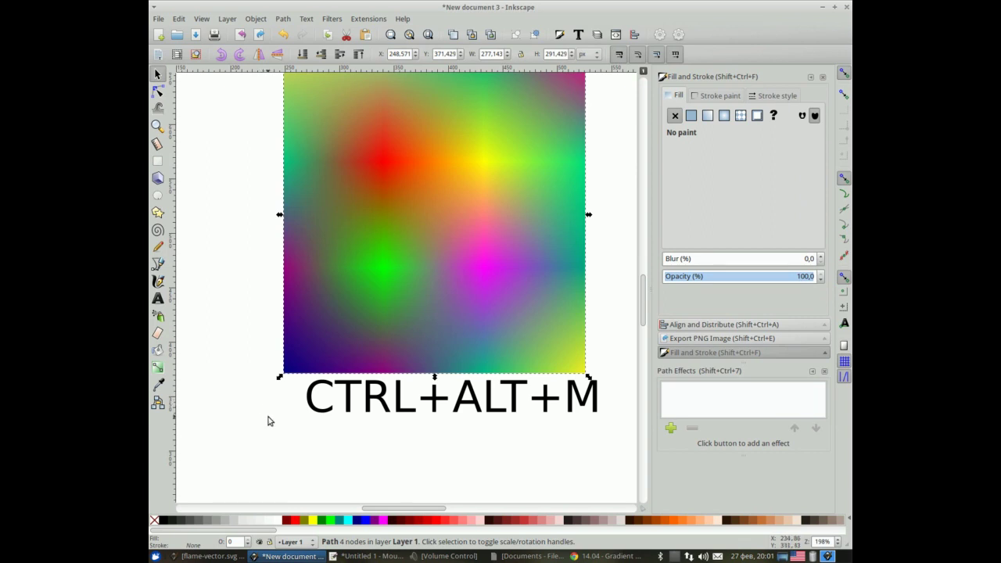
Step: Select the CTRL+ALT+M caption and shift it left beneath the square
scroll(409, 385, "up", 5)
scroll(408, 385, "down", 4)
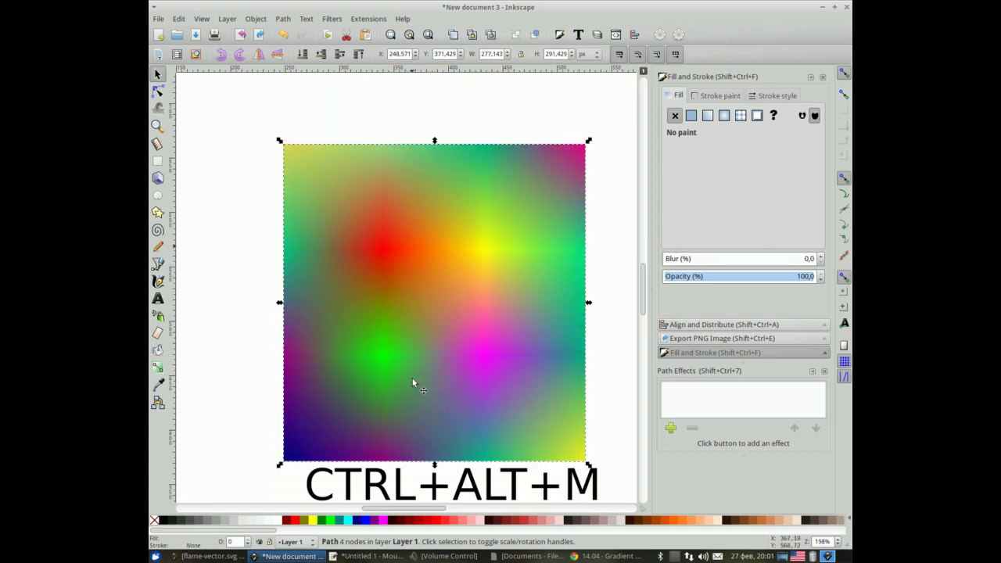
scroll(411, 377, "down", 1)
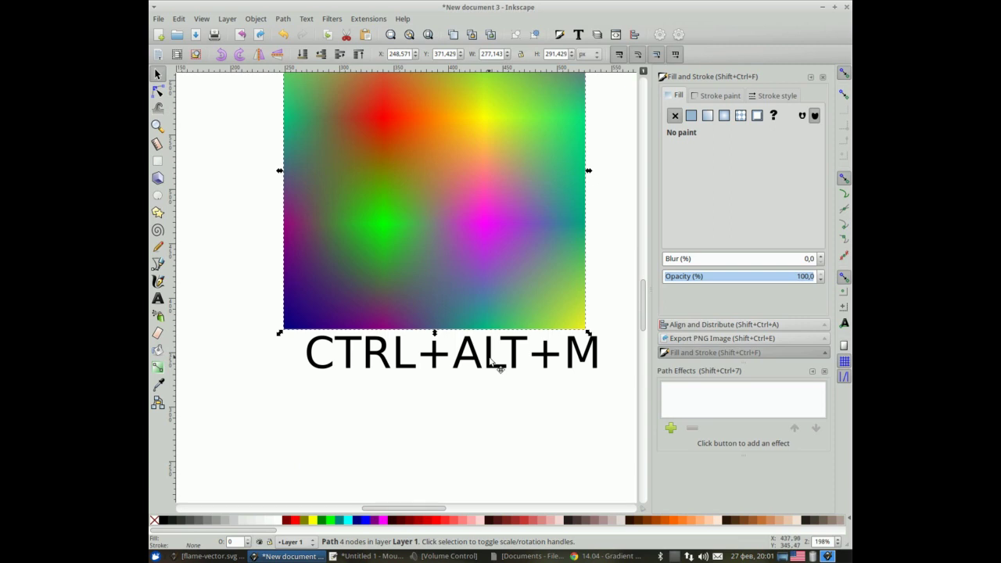
left_click(462, 362)
key("ctrl+z")
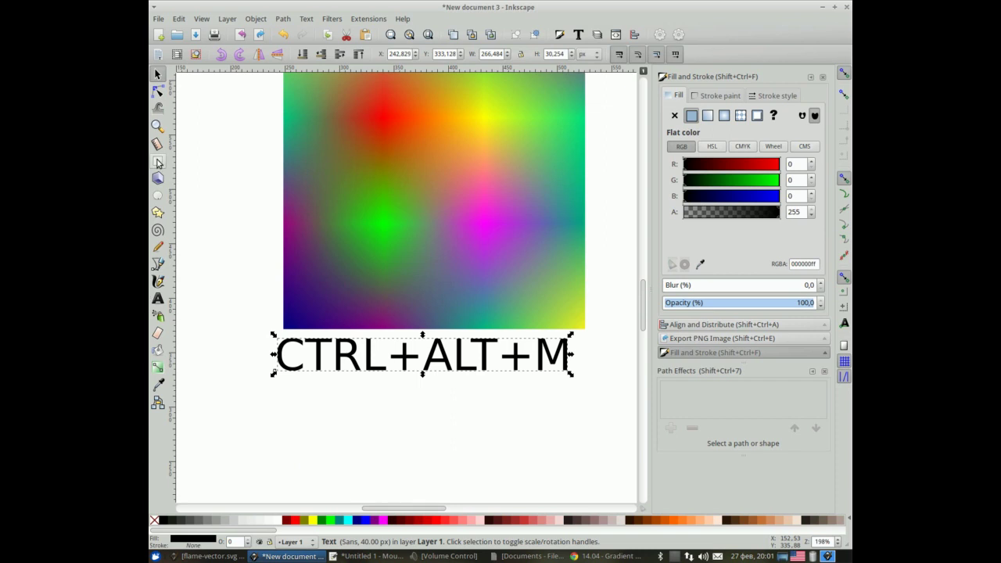
Step: Type 'MESH TOOL' below the caption and drag it to centre under CTRL+ALT+M
left_click(157, 298)
left_click(336, 436)
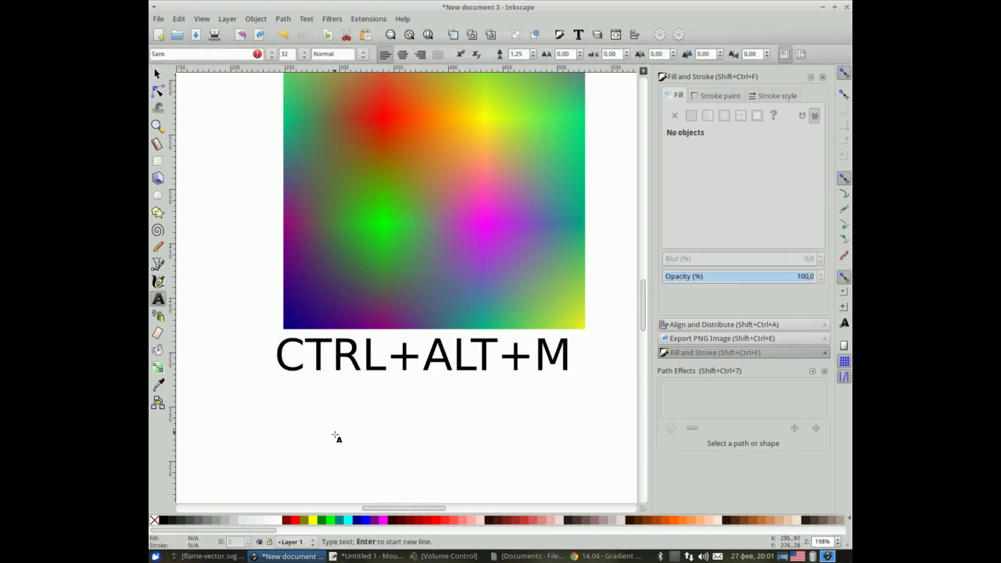
type("M")
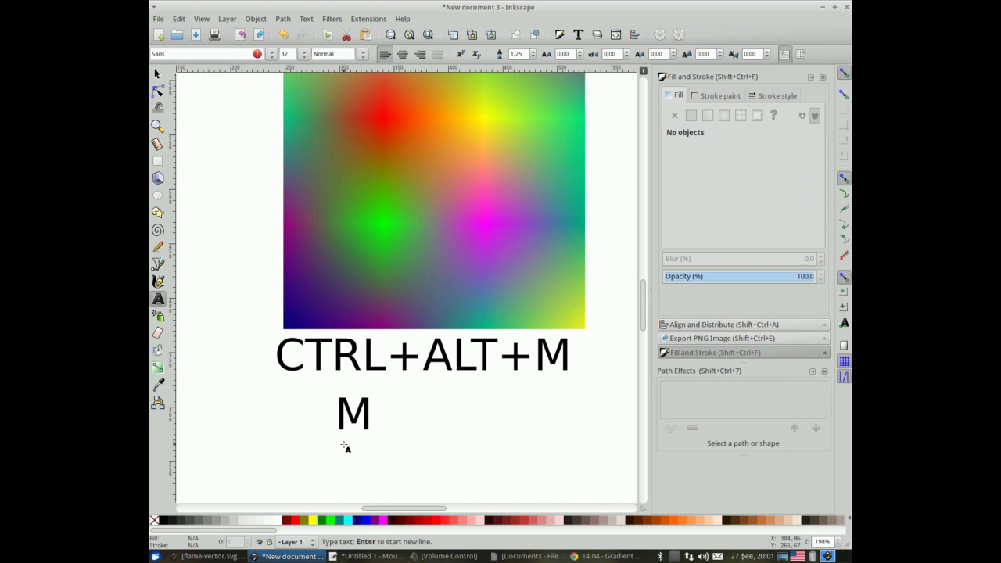
type("ESH TO")
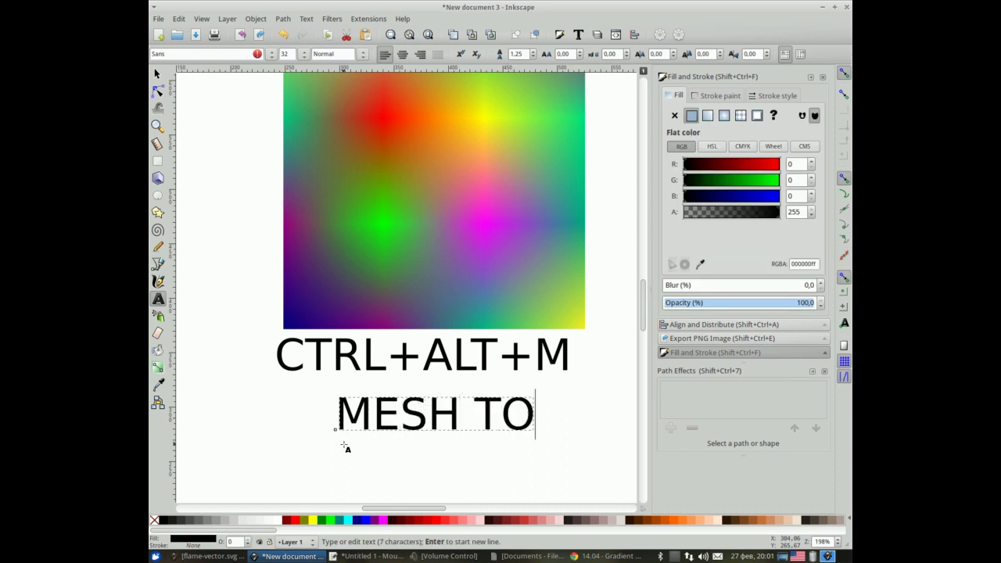
type("OL")
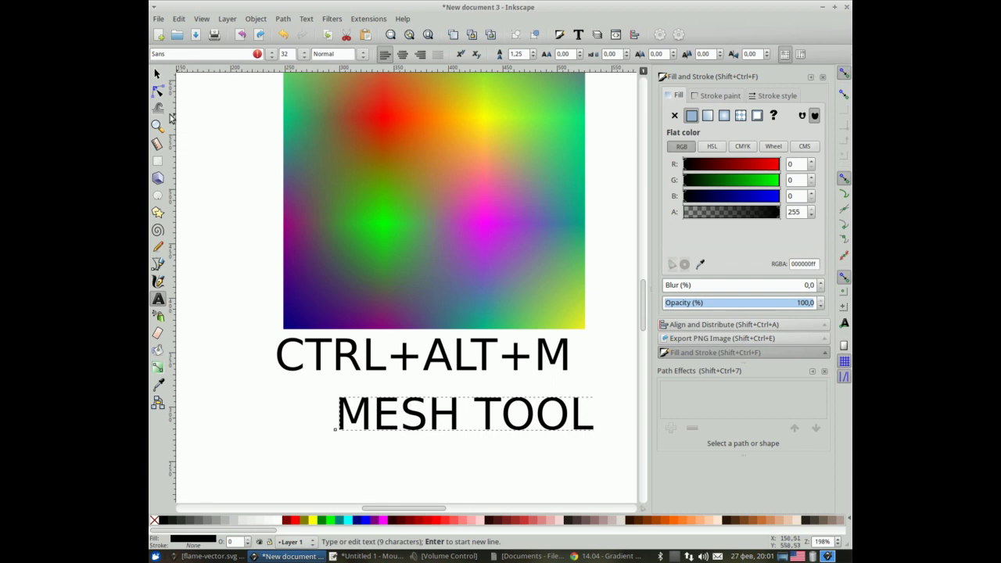
left_click(156, 74)
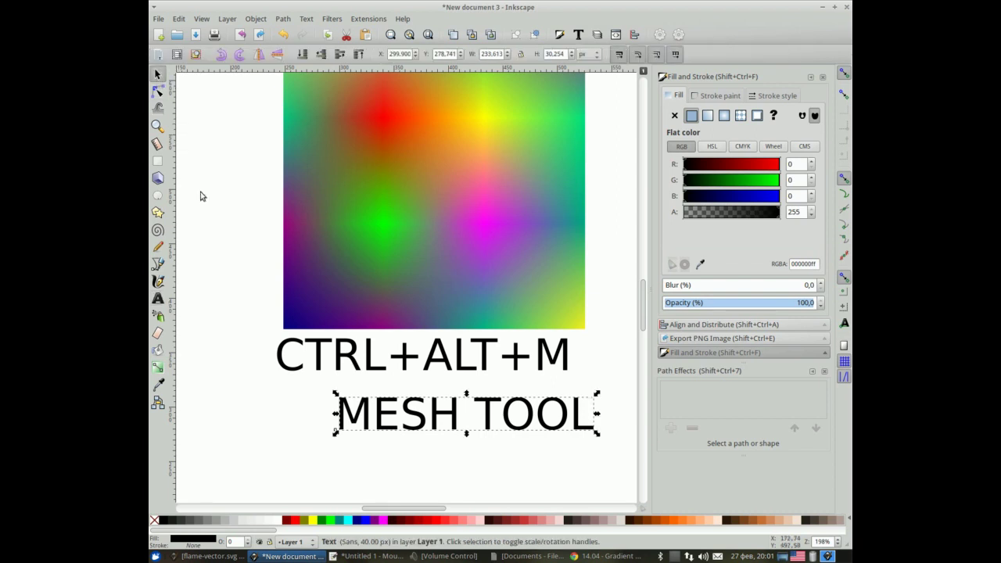
left_click_drag(513, 406, 470, 404)
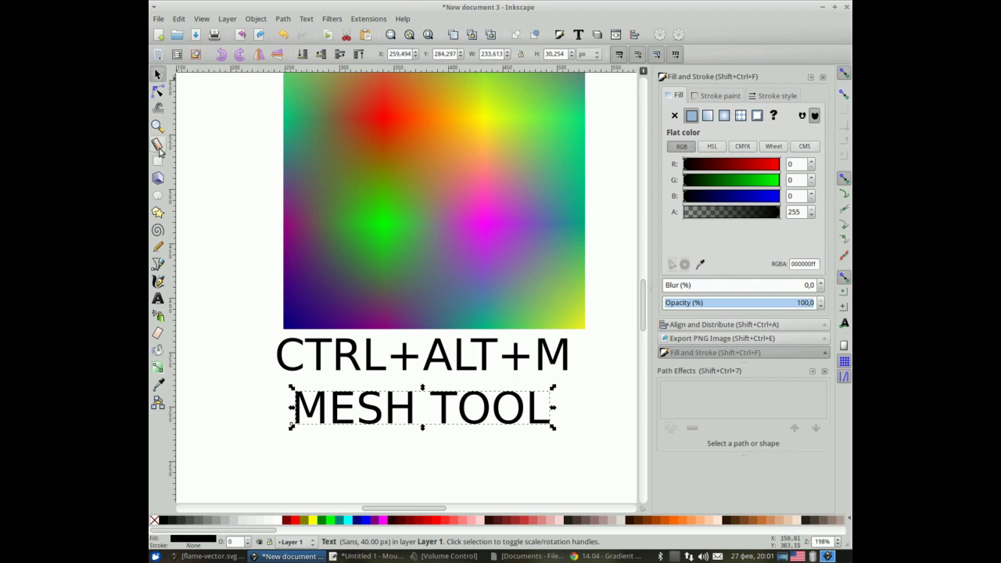
scroll(394, 227, "up", 3)
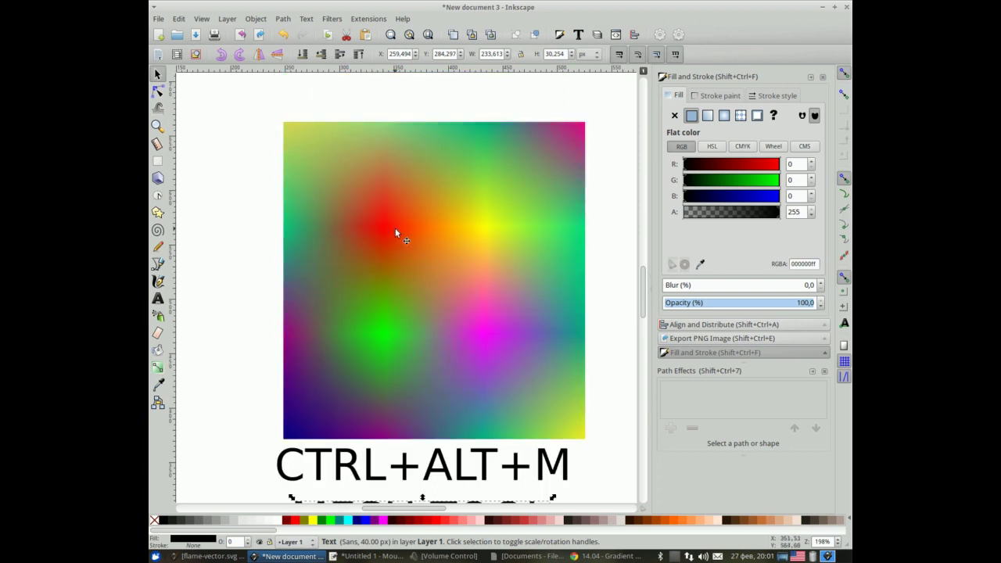
scroll(384, 282, "down", 4)
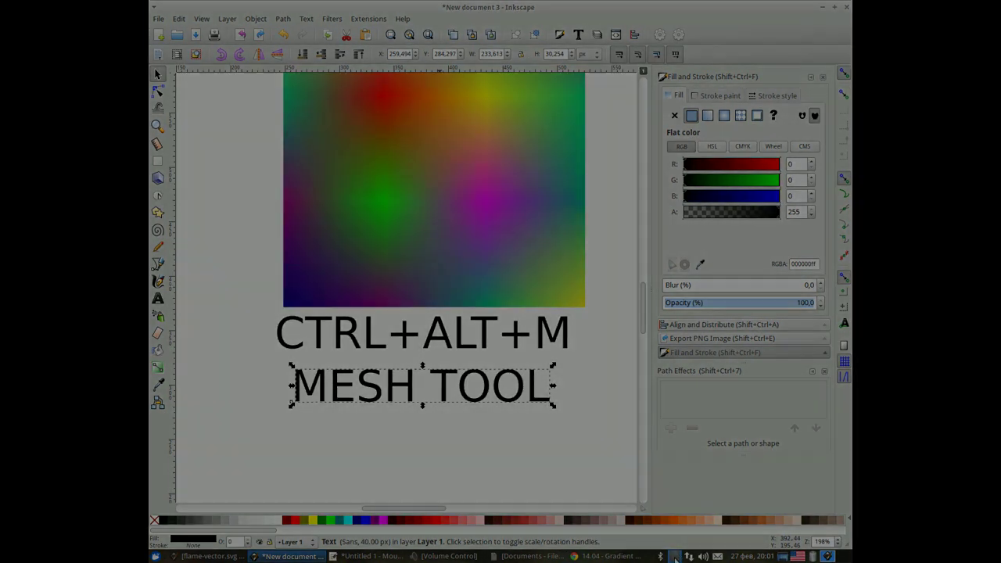
left_click(677, 556)
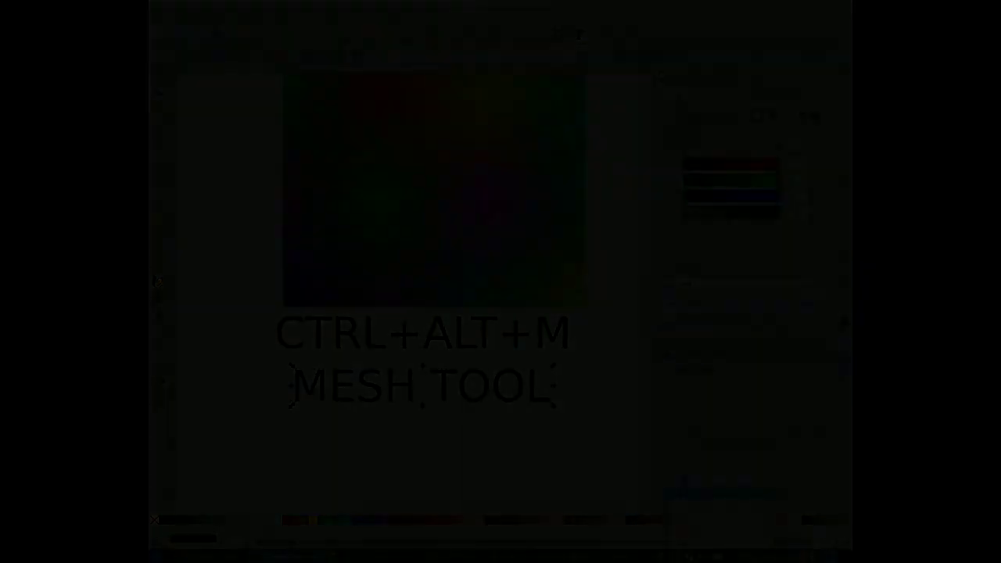